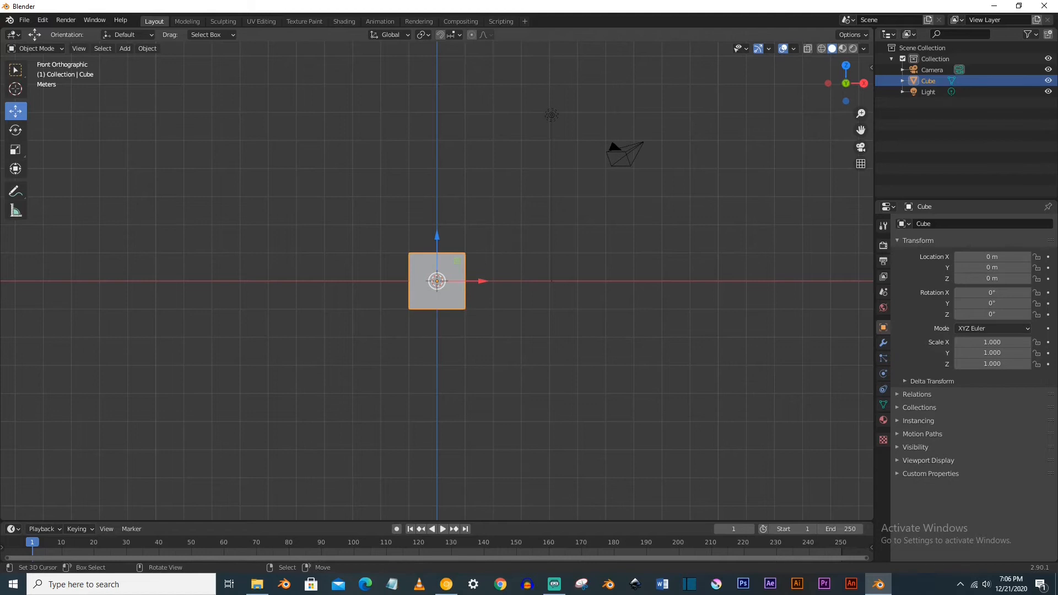
Create a new file from the 2D Animation template
{"action": "left_click", "coordinate": [24, 20]}
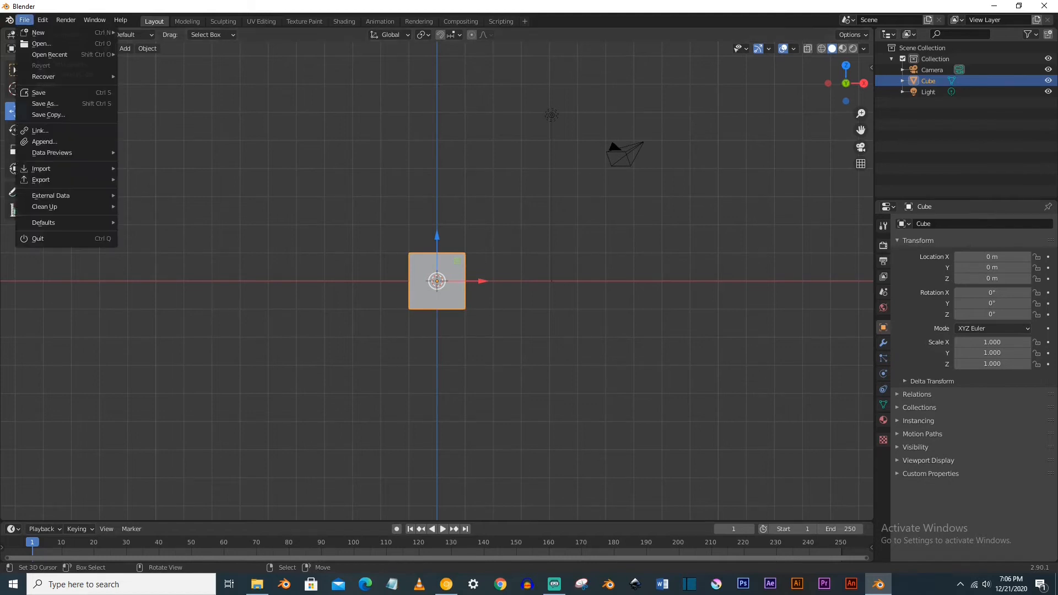
{"action": "mouse_move", "coordinate": [38, 32]}
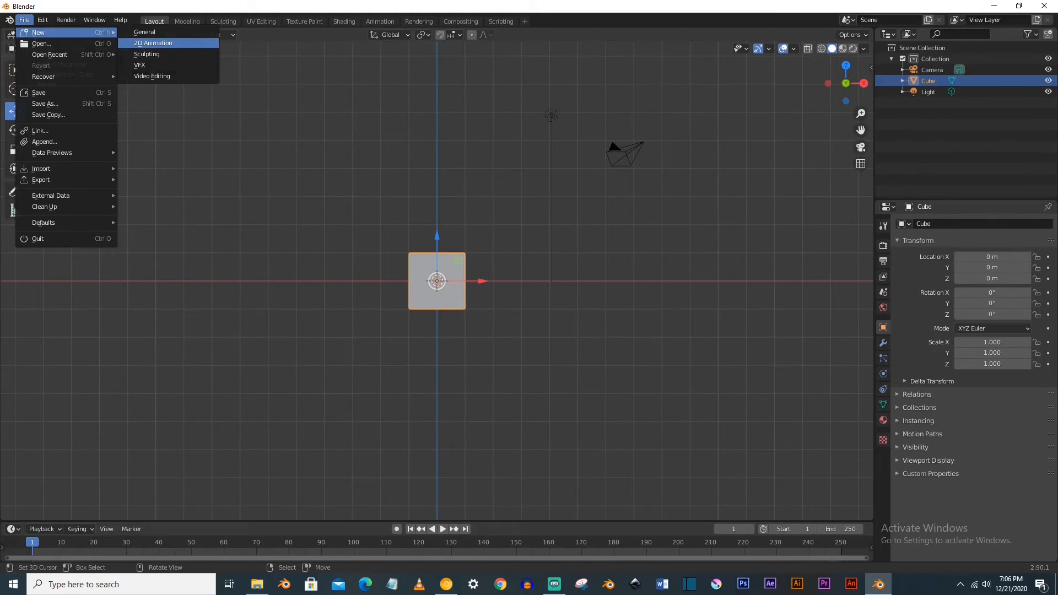
{"action": "left_click", "coordinate": [160, 43]}
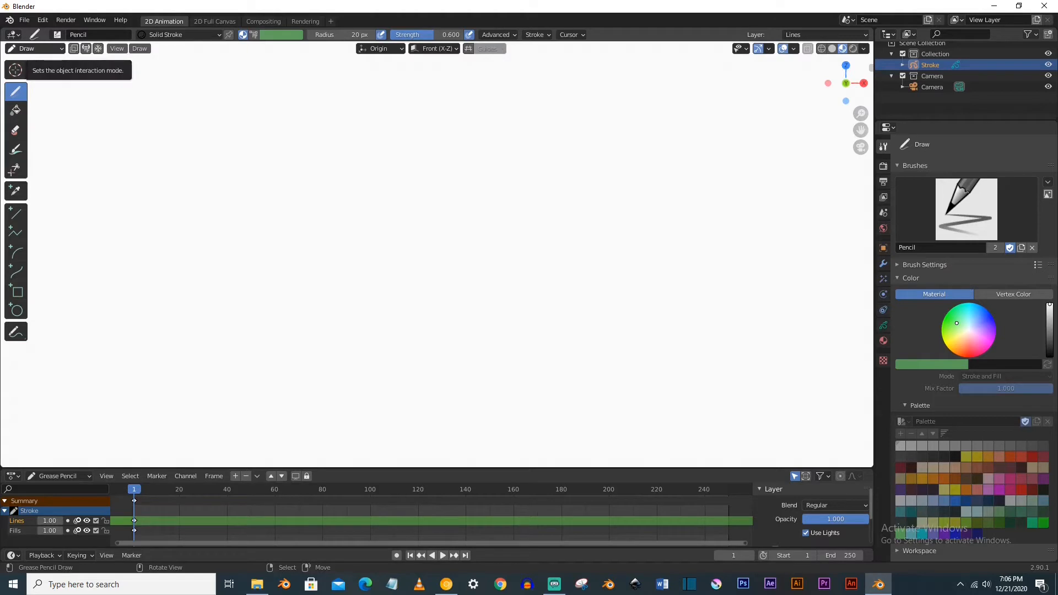
Choose the Pencil brush and draw a curved test stroke in the upper-left part of the canvas
{"action": "left_click", "coordinate": [33, 48]}
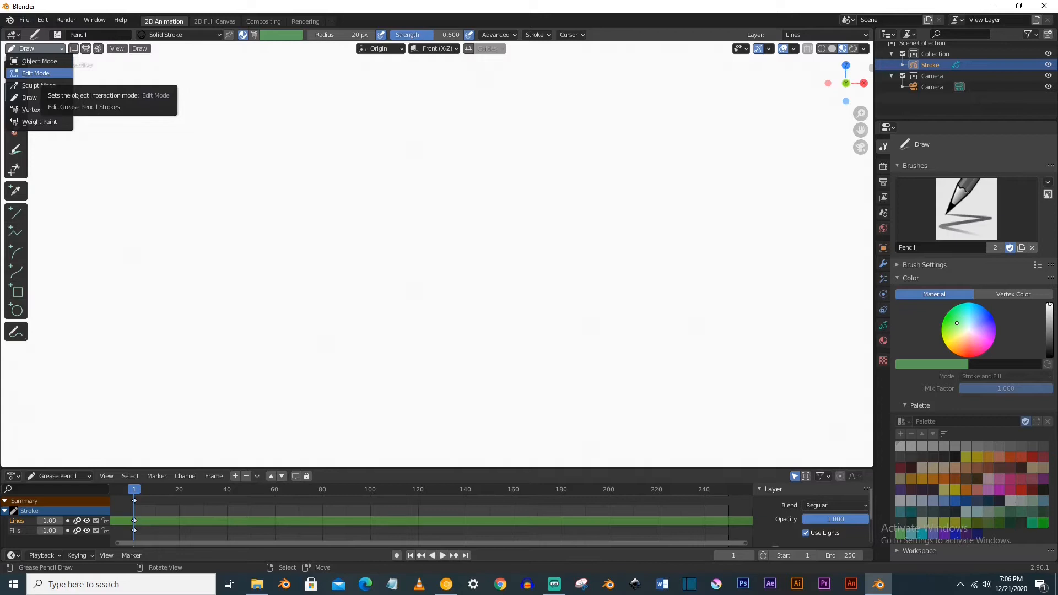
{"action": "left_click", "coordinate": [57, 35]}
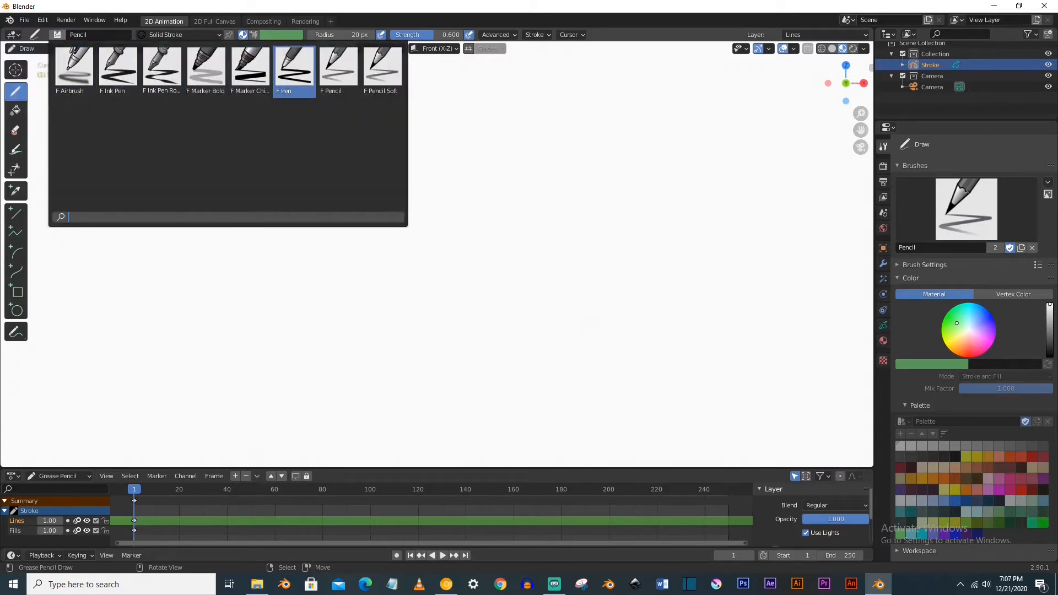
{"action": "key", "text": "Escape"}
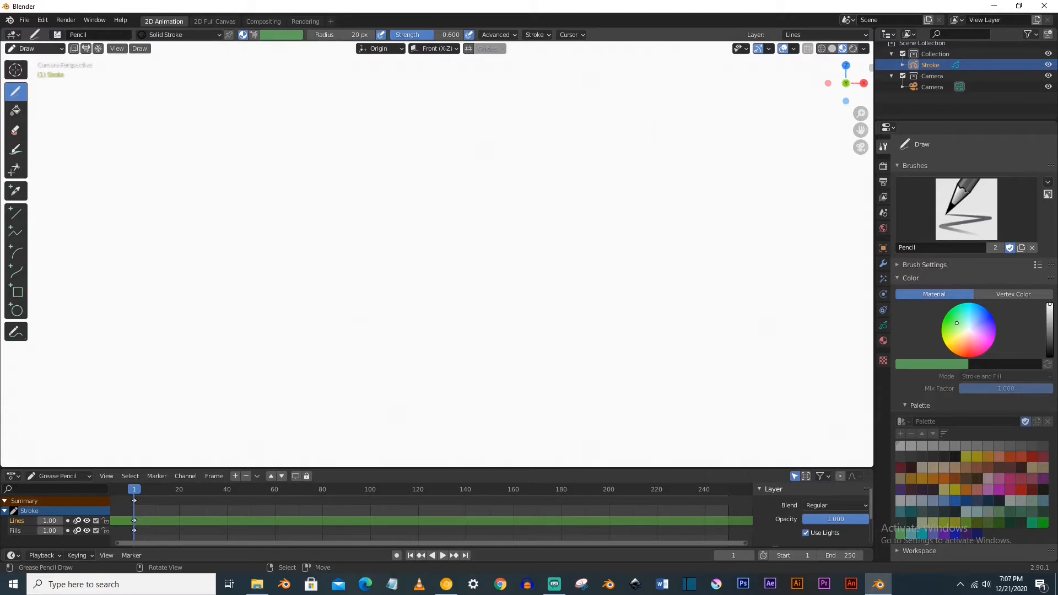
{"action": "left_click", "coordinate": [57, 35]}
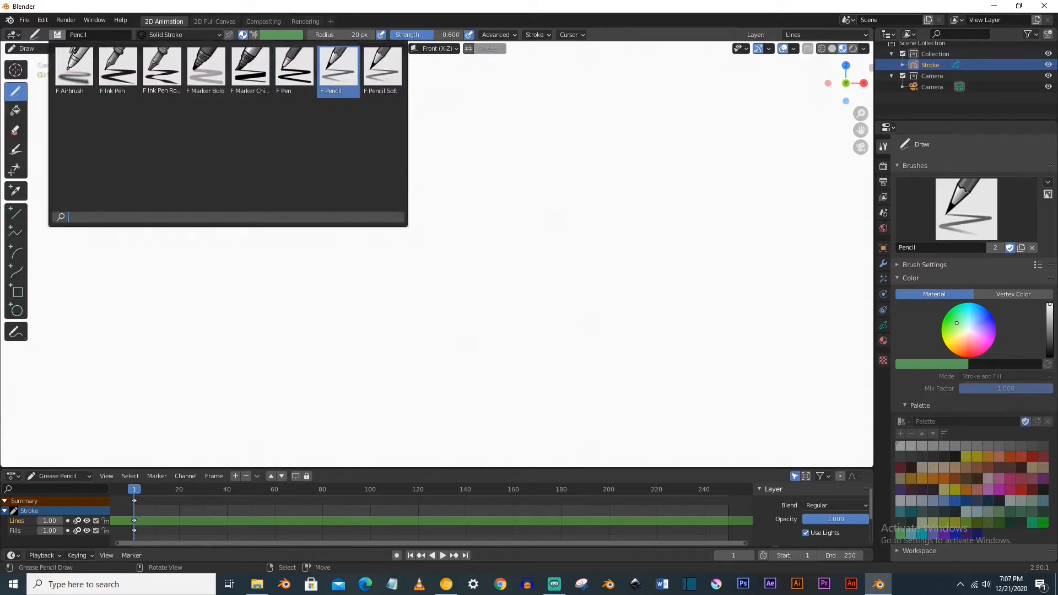
{"action": "left_click", "coordinate": [338, 71]}
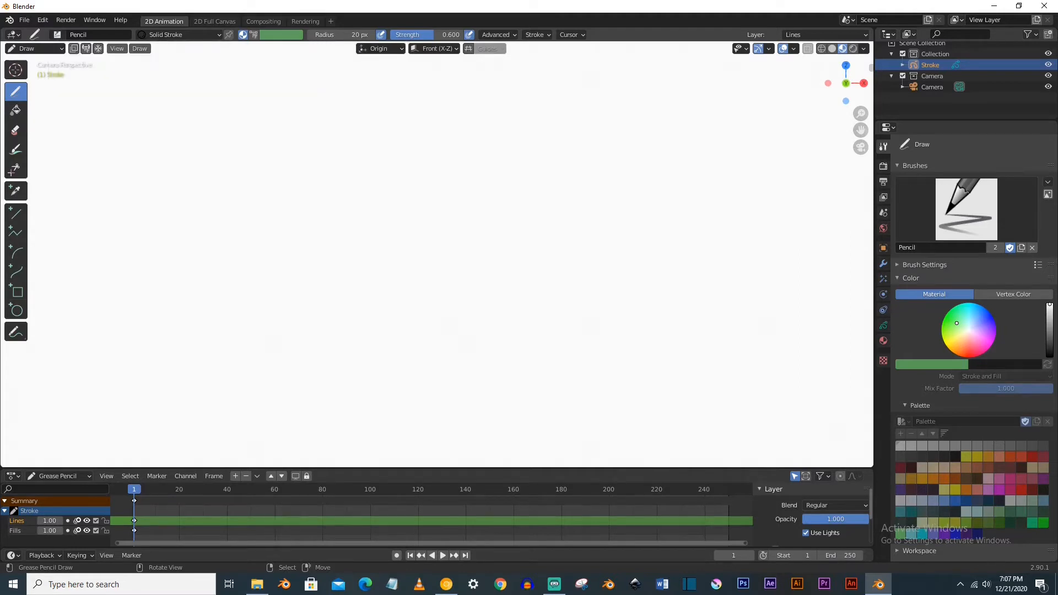
{"action": "left_click_drag", "start_coordinate": [162, 146], "coordinate": [215, 247]}
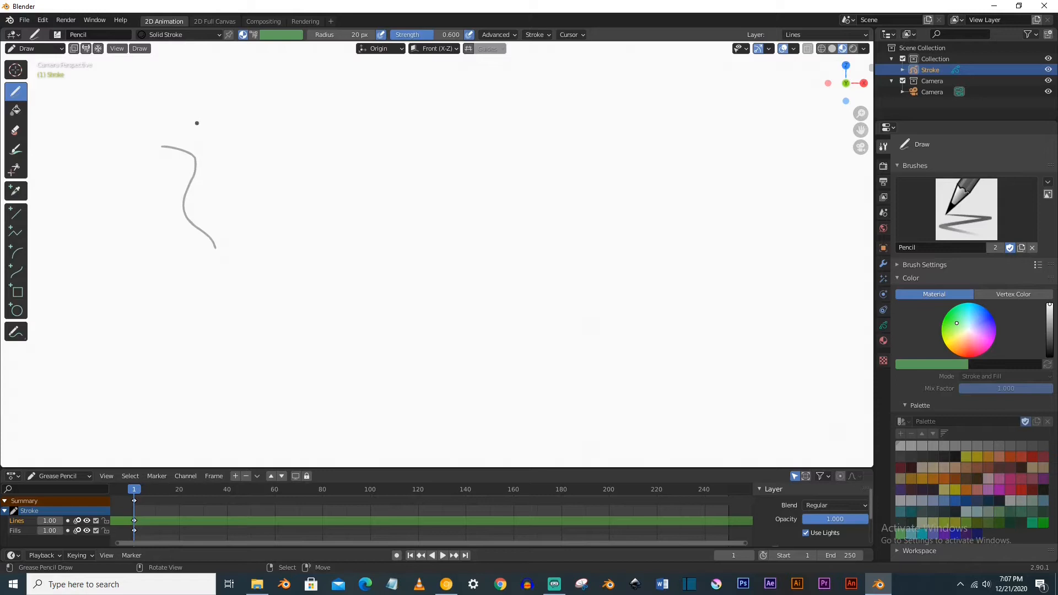
Draw one curved test stroke each with the Pen, Marker Chisel and Ink Pen Rough brushes beside the pencil stroke
{"action": "left_click", "coordinate": [57, 34]}
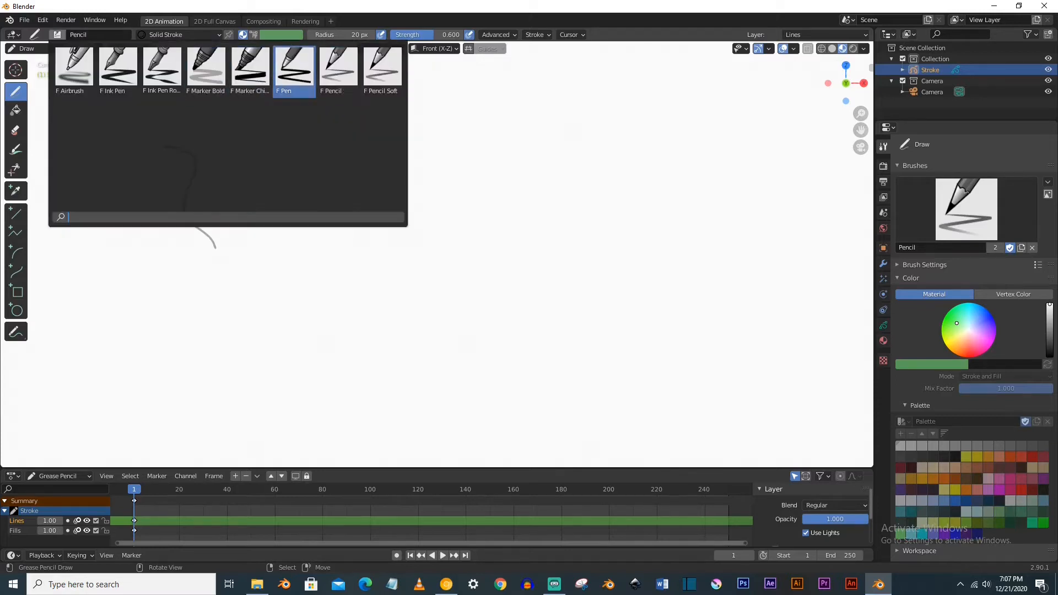
{"action": "left_click", "coordinate": [295, 72]}
{"action": "left_click_drag", "start_coordinate": [190, 130], "coordinate": [258, 250]}
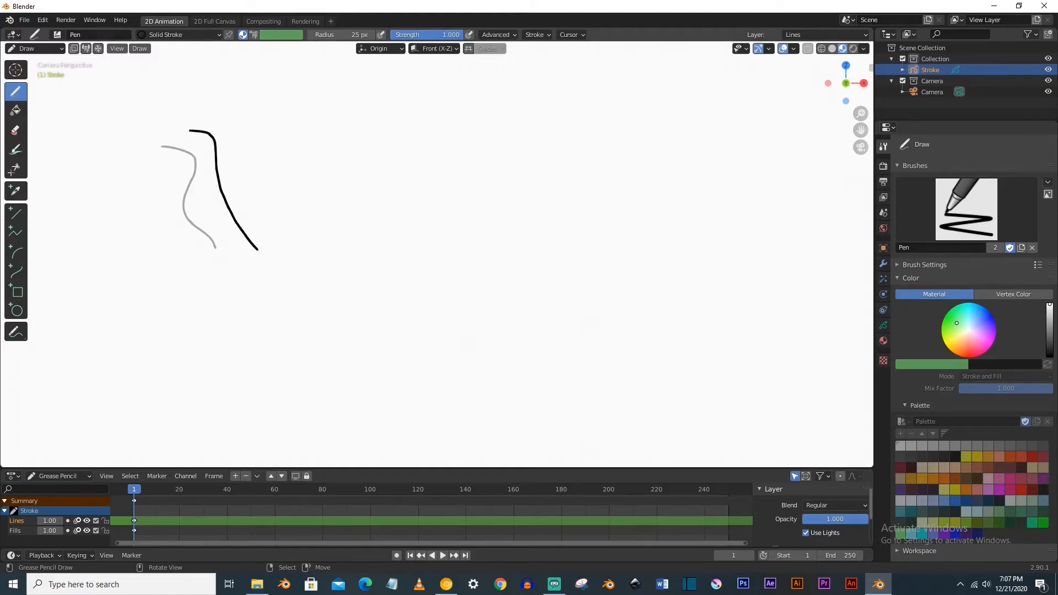
{"action": "left_click", "coordinate": [57, 34]}
{"action": "left_click", "coordinate": [251, 70]}
{"action": "mouse_move", "coordinate": [214, 115]}
{"action": "left_mouse_down"}
{"action": "mouse_move", "coordinate": [251, 138]}
{"action": "mouse_move", "coordinate": [302, 235]}
{"action": "left_mouse_up"}
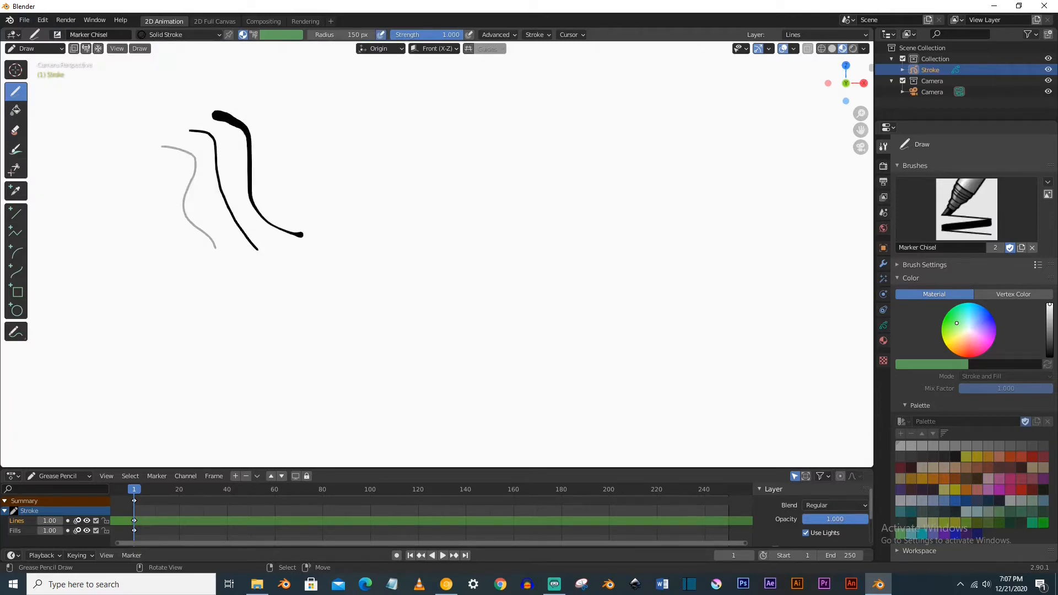
{"action": "left_click", "coordinate": [57, 34]}
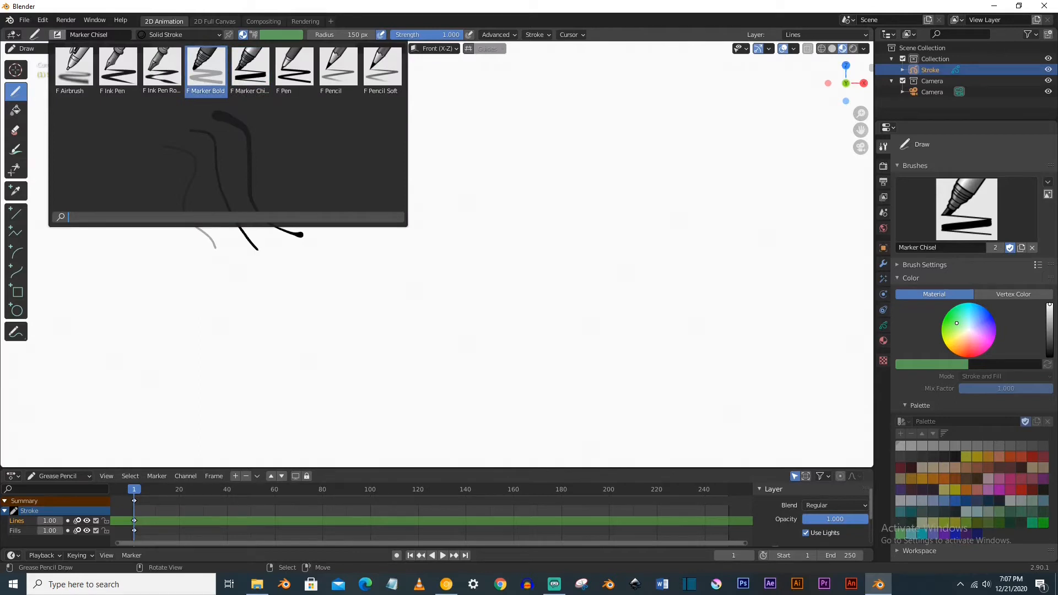
{"action": "left_click", "coordinate": [162, 67]}
{"action": "left_click_drag", "start_coordinate": [262, 103], "coordinate": [340, 218]}
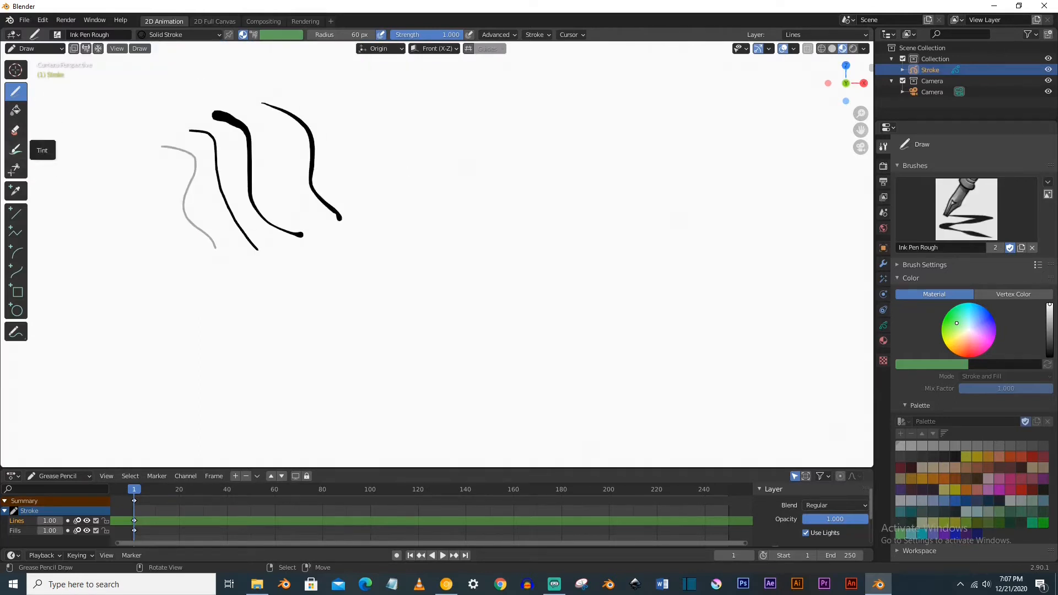
Set the soft eraser to strength 1.000 and radius 74 px, and erase all four test strokes
{"action": "left_click", "coordinate": [15, 131]}
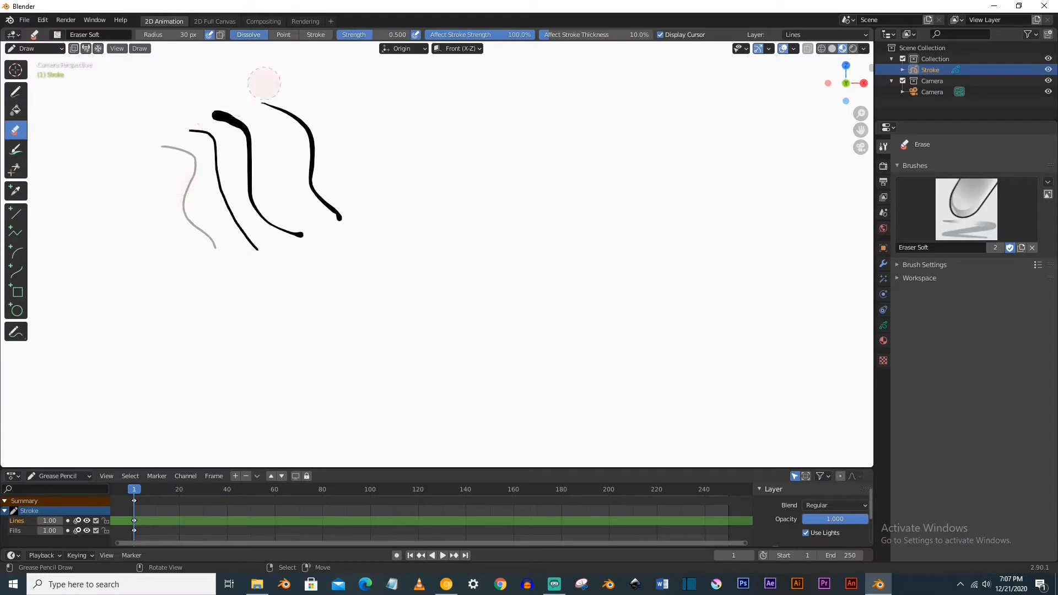
{"action": "left_click_drag", "start_coordinate": [380, 34], "coordinate": [411, 34]}
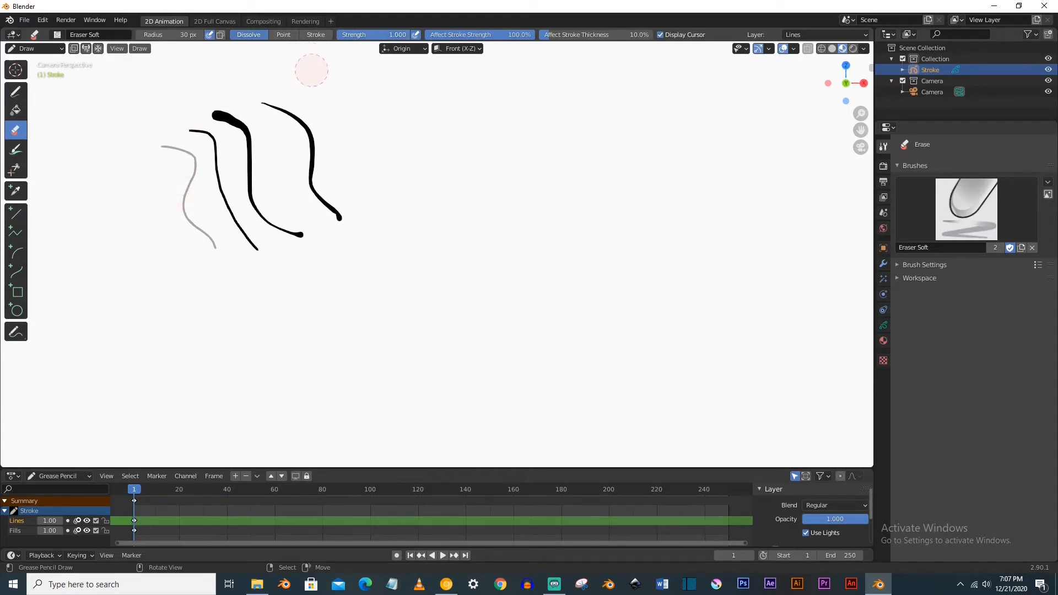
{"action": "key", "text": "f"}
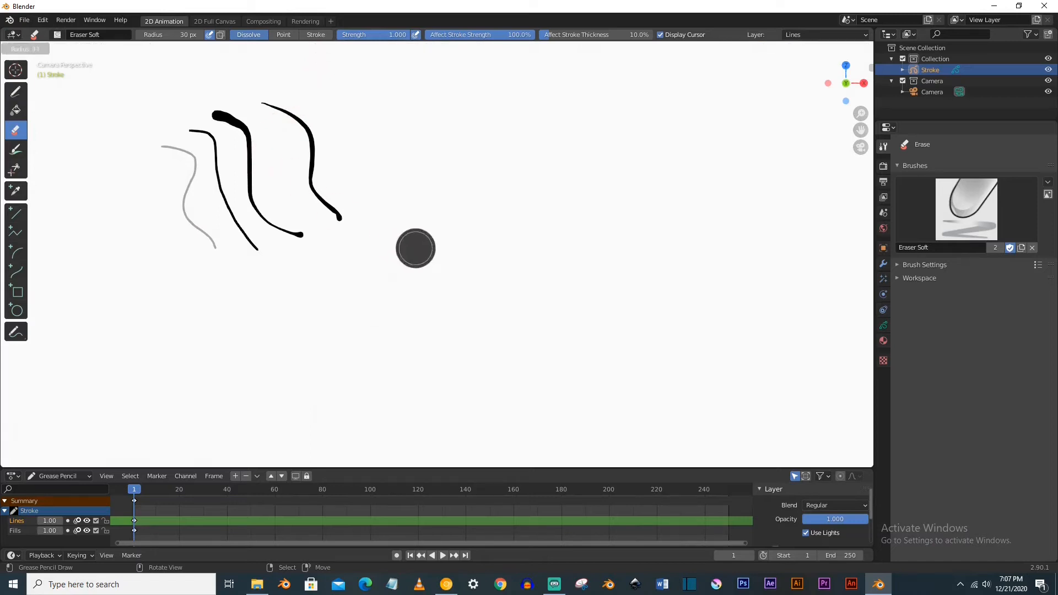
{"action": "left_click", "coordinate": [439, 250]}
{"action": "left_click", "coordinate": [238, 126]}
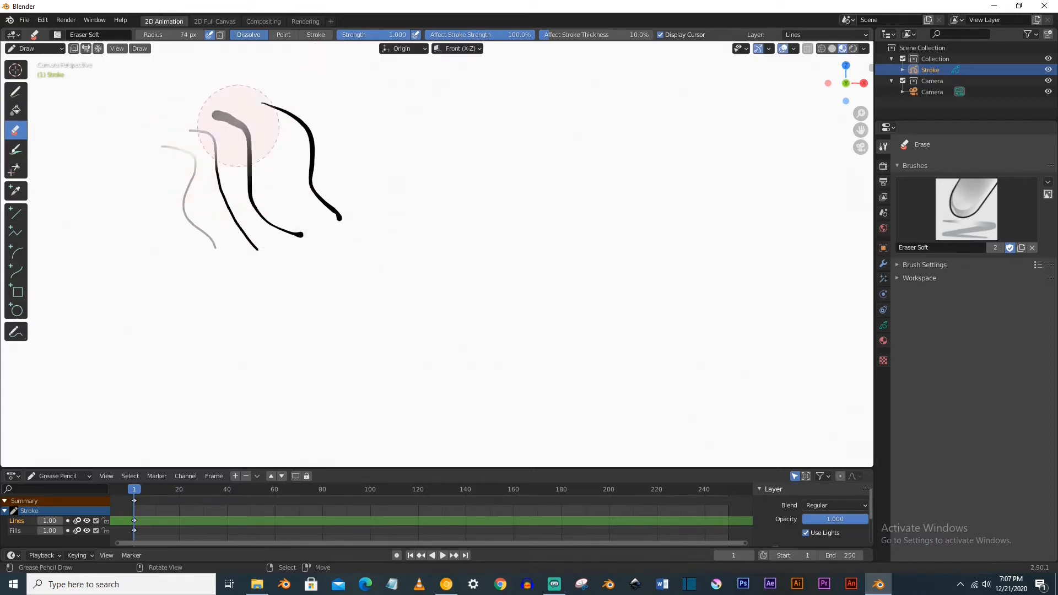
{"action": "mouse_move", "coordinate": [238, 126]}
{"action": "left_mouse_down"}
{"action": "mouse_move", "coordinate": [213, 217]}
{"action": "mouse_move", "coordinate": [397, 148]}
{"action": "mouse_move", "coordinate": [137, 138]}
{"action": "mouse_move", "coordinate": [265, 167]}
{"action": "mouse_move", "coordinate": [351, 110]}
{"action": "mouse_move", "coordinate": [225, 246]}
{"action": "mouse_move", "coordinate": [308, 225]}
{"action": "left_mouse_up"}
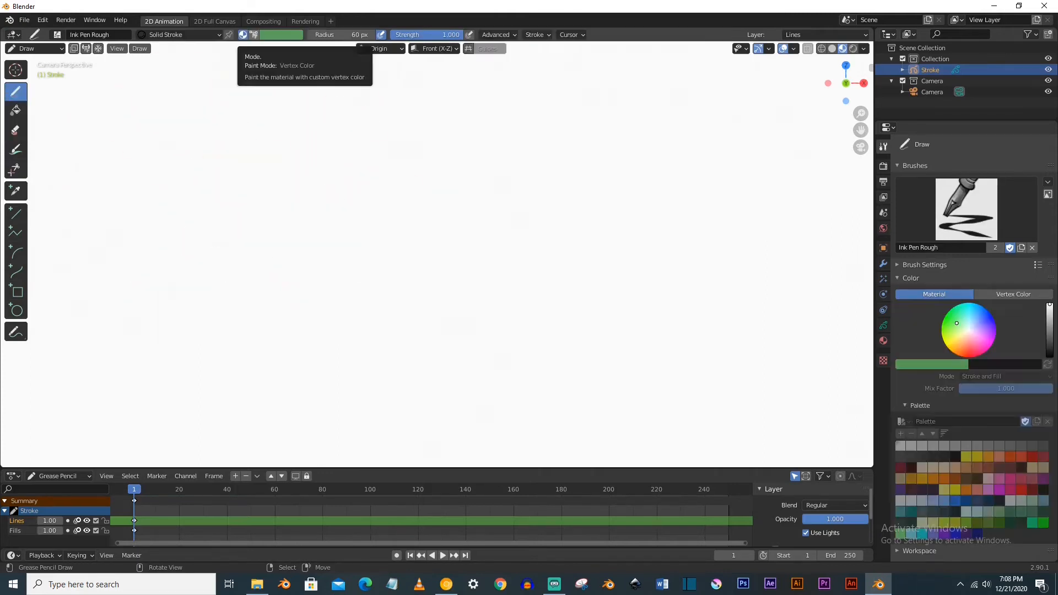
Using Vertex Color painting, draw a green circle with Ink Pen Rough and another beside it with Pencil at strength 1.000
{"action": "left_click", "coordinate": [254, 34]}
{"action": "mouse_move", "coordinate": [251, 129]}
{"action": "left_mouse_down"}
{"action": "mouse_move", "coordinate": [324, 168]}
{"action": "mouse_move", "coordinate": [229, 125]}
{"action": "mouse_move", "coordinate": [260, 116]}
{"action": "left_mouse_up"}
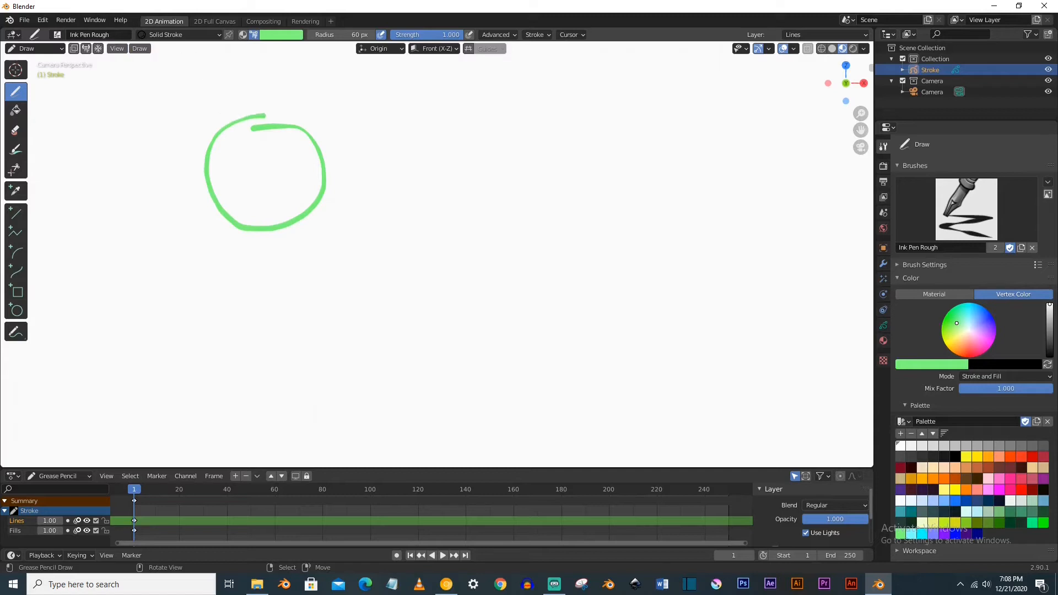
{"action": "left_click", "coordinate": [56, 34]}
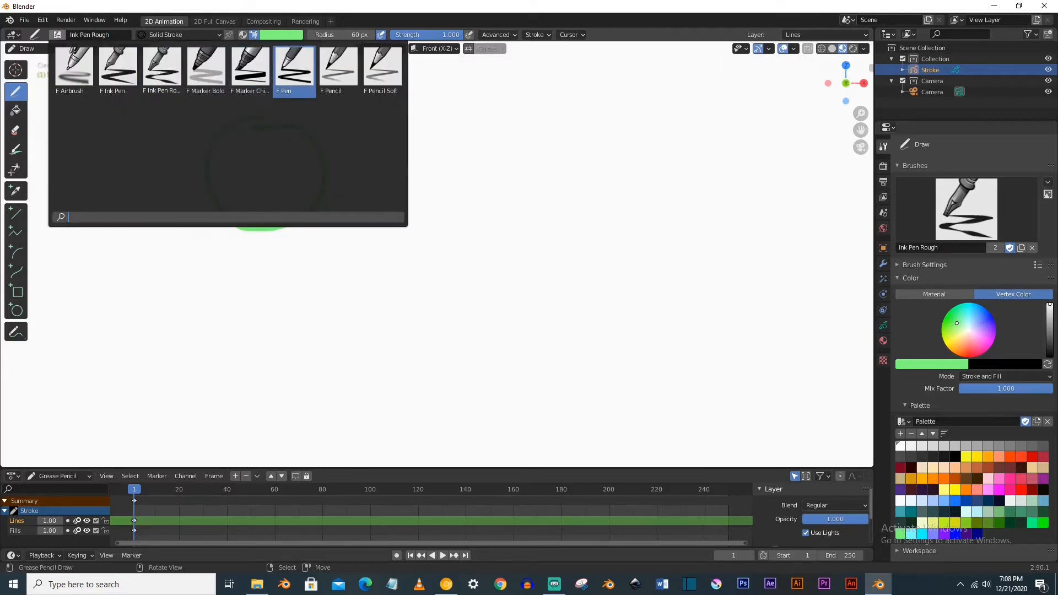
{"action": "left_click", "coordinate": [341, 77]}
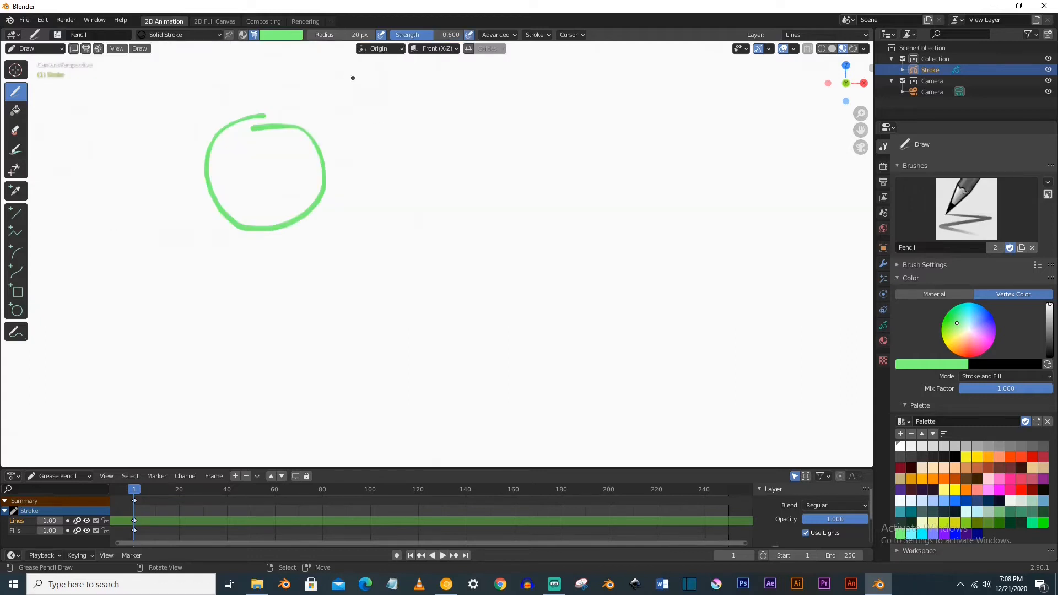
{"action": "left_click_drag", "start_coordinate": [425, 34], "coordinate": [457, 35]}
{"action": "mouse_move", "coordinate": [375, 123]}
{"action": "left_mouse_down"}
{"action": "mouse_move", "coordinate": [450, 151]}
{"action": "mouse_move", "coordinate": [353, 177]}
{"action": "mouse_move", "coordinate": [378, 127]}
{"action": "left_mouse_up"}
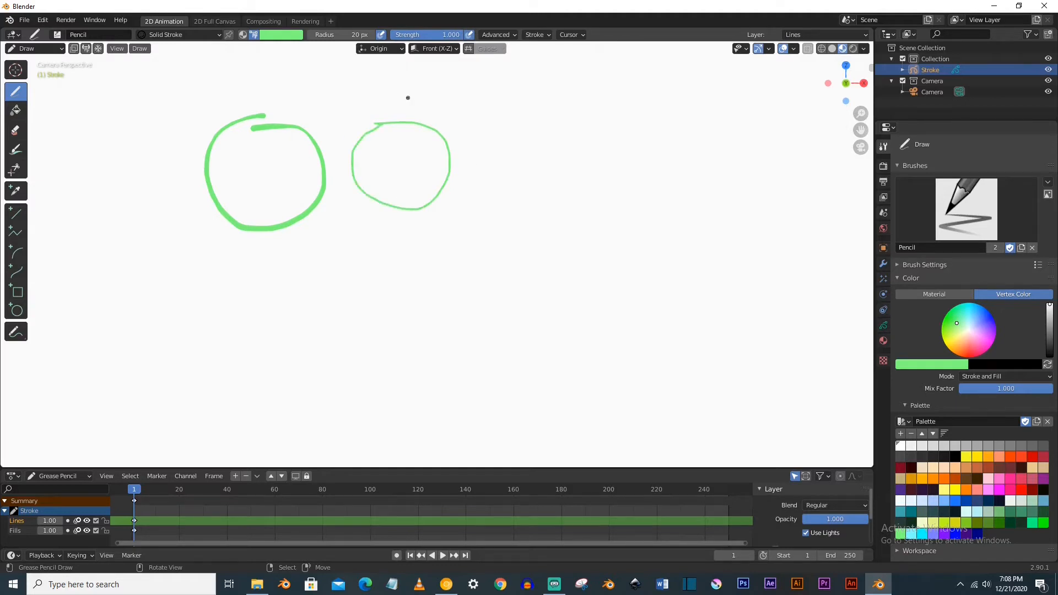
Pick cyan from the color palette and draw a Pencil stroke just below the second circle
{"action": "left_click", "coordinate": [281, 34]}
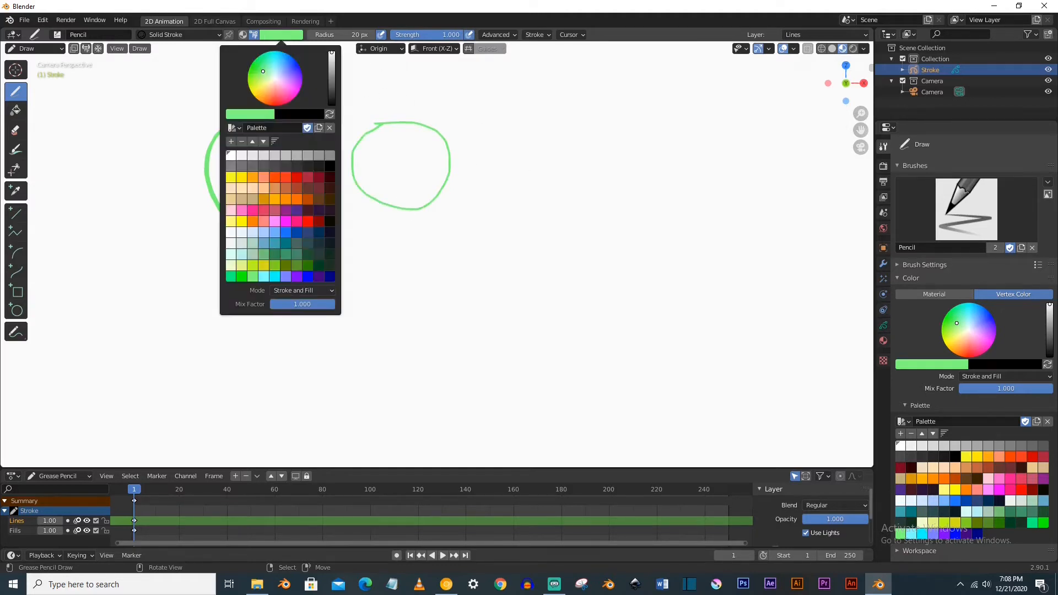
{"action": "left_click", "coordinate": [274, 276]}
{"action": "mouse_move", "coordinate": [416, 216]}
{"action": "left_mouse_down"}
{"action": "mouse_move", "coordinate": [368, 269]}
{"action": "mouse_move", "coordinate": [436, 223]}
{"action": "left_mouse_up"}
Undo the colored strokes together with the brush, color and Vertex Color changes
{"action": "key", "text": "ctrl+z"}
{"action": "key", "text": "ctrl+z"}
{"action": "key", "text": "ctrl+z"}
{"action": "key", "text": "ctrl+z"}
{"action": "key", "text": "ctrl+z"}
{"action": "key", "text": "ctrl+z"}
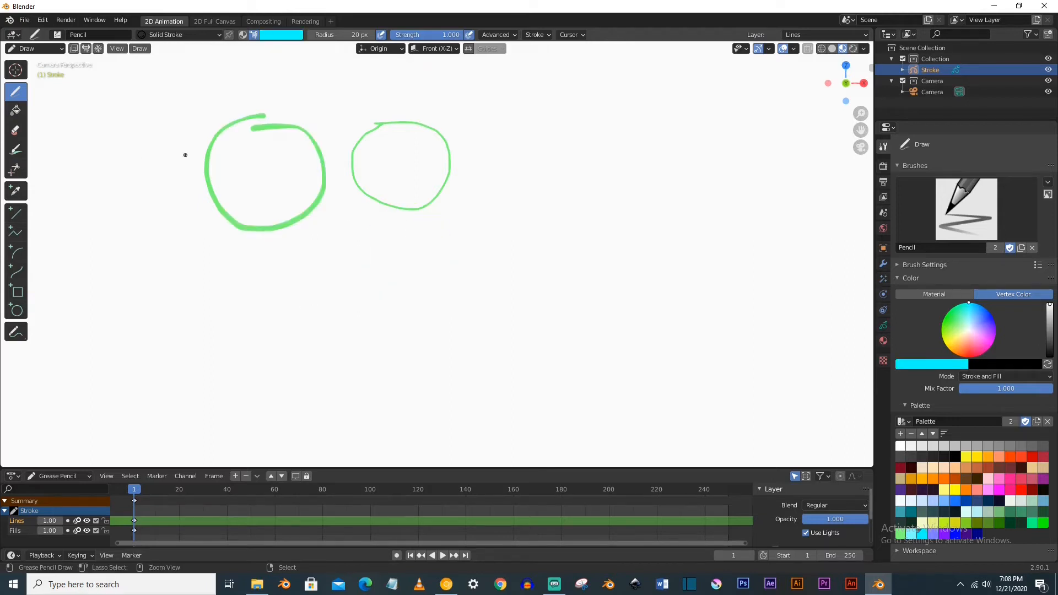
{"action": "key", "text": "ctrl+z"}
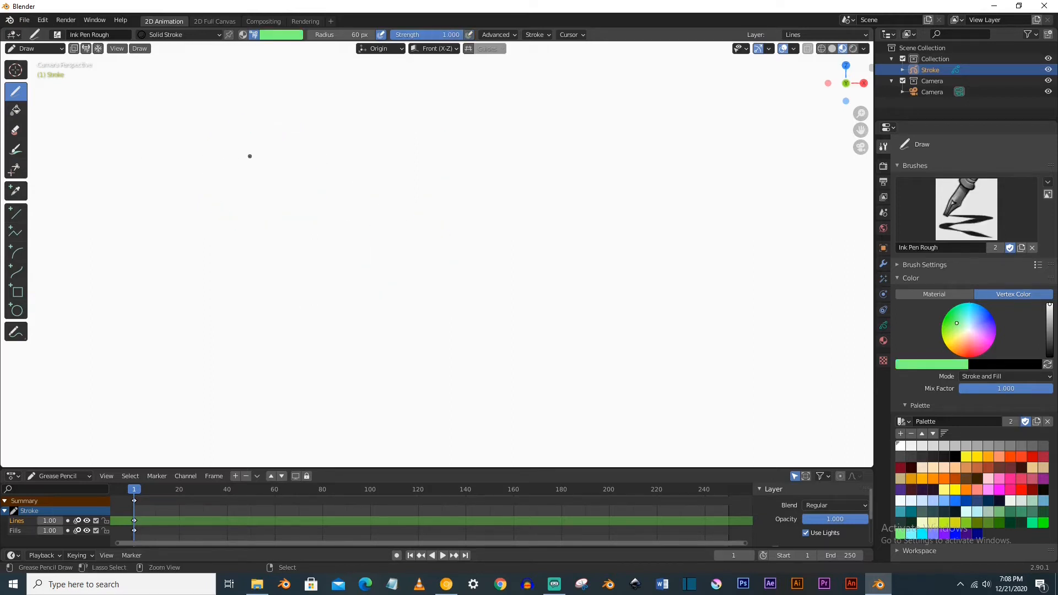
{"action": "key", "text": "ctrl+z"}
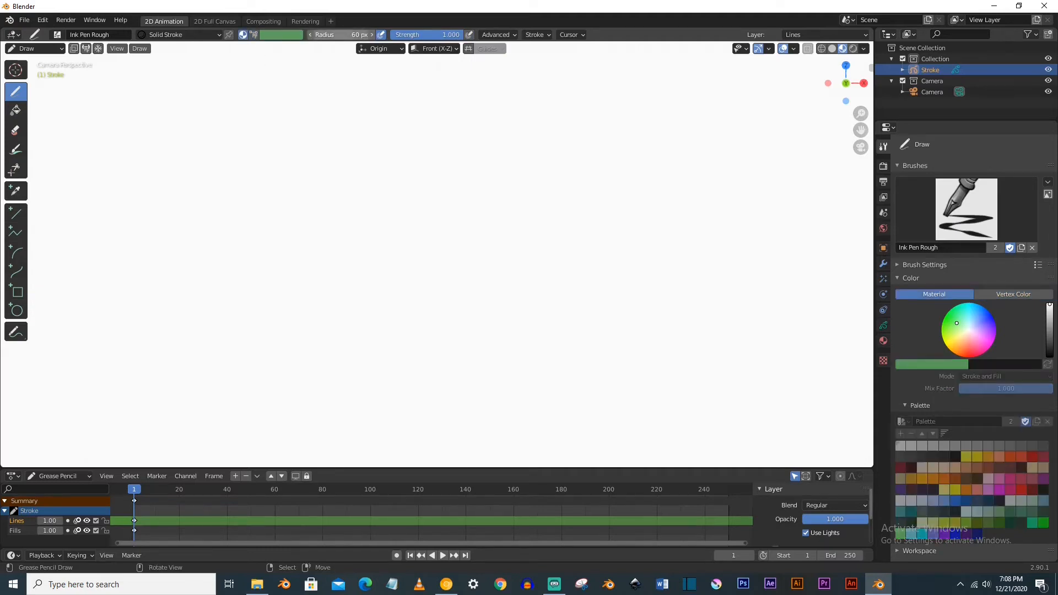
Draw a black test oval with Ink Pen Rough, and switch to the Pencil brush with strength 1.000
{"action": "mouse_move", "coordinate": [249, 128]}
{"action": "left_mouse_down"}
{"action": "mouse_move", "coordinate": [229, 229]}
{"action": "mouse_move", "coordinate": [264, 143]}
{"action": "left_mouse_up"}
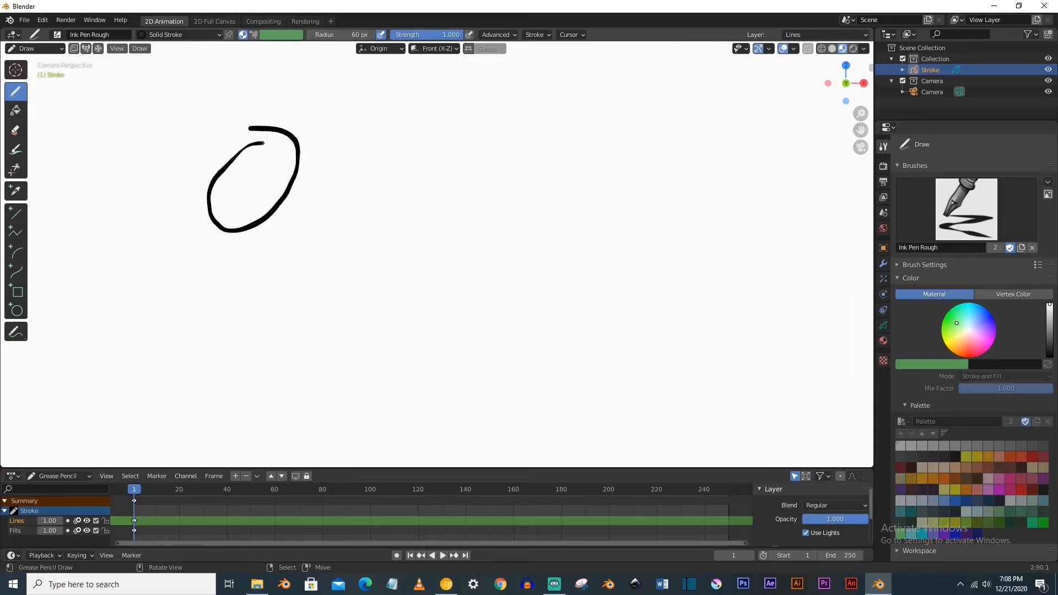
{"action": "left_click", "coordinate": [58, 34]}
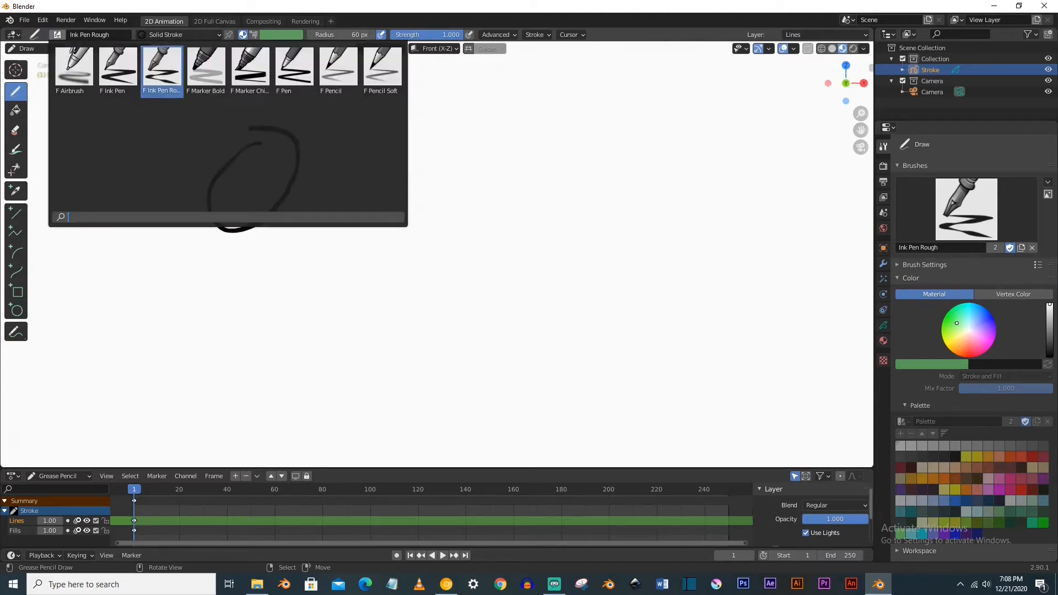
{"action": "left_click", "coordinate": [338, 67]}
{"action": "mouse_move", "coordinate": [365, 152]}
{"action": "left_mouse_down"}
{"action": "mouse_move", "coordinate": [439, 217]}
{"action": "mouse_move", "coordinate": [355, 158]}
{"action": "left_mouse_up"}
{"action": "key", "text": "ctrl+z"}
{"action": "left_click_drag", "start_coordinate": [423, 36], "coordinate": [461, 35]}
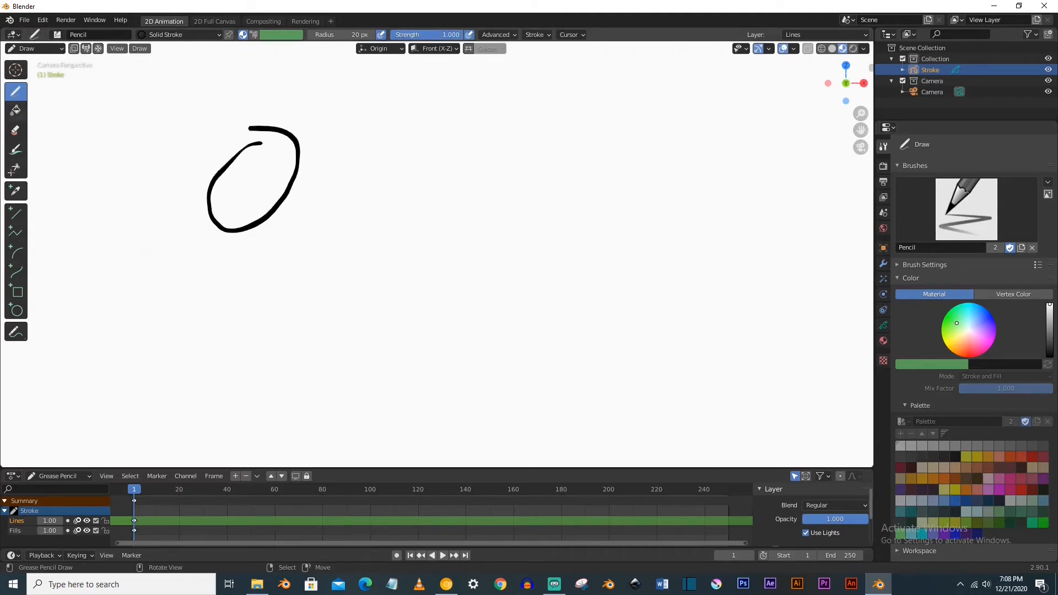
Erase the black oval completely with the soft eraser
{"action": "left_click", "coordinate": [15, 131]}
{"action": "mouse_move", "coordinate": [242, 138]}
{"action": "left_mouse_down"}
{"action": "mouse_move", "coordinate": [260, 134]}
{"action": "mouse_move", "coordinate": [226, 225]}
{"action": "mouse_move", "coordinate": [236, 153]}
{"action": "left_mouse_up"}
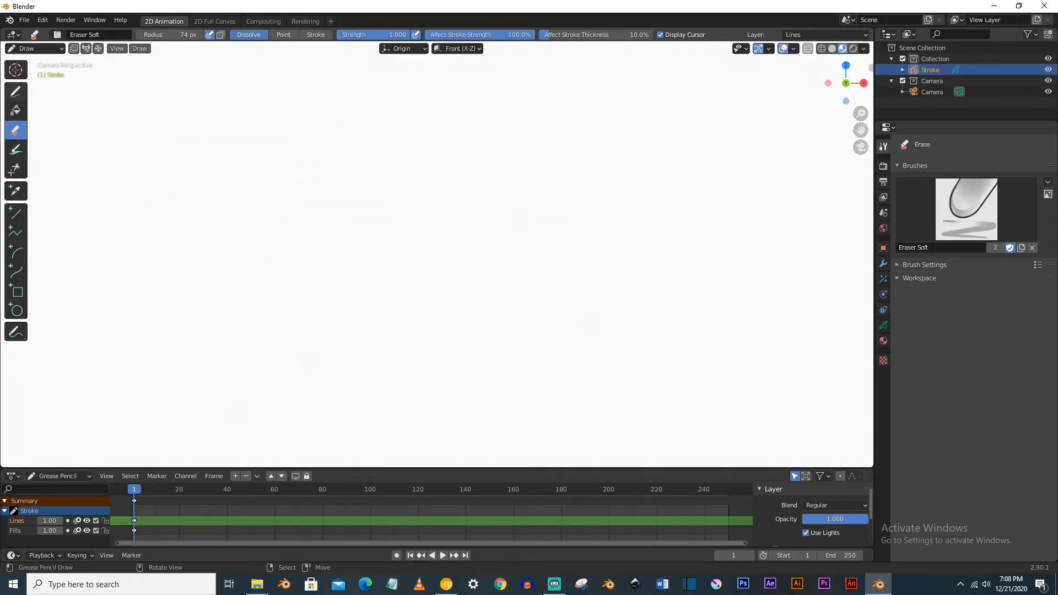
Check the brush's Advanced and Stroke options and draw a black circle with the Pencil in the canvas's upper-left area
{"action": "left_click", "coordinate": [15, 91]}
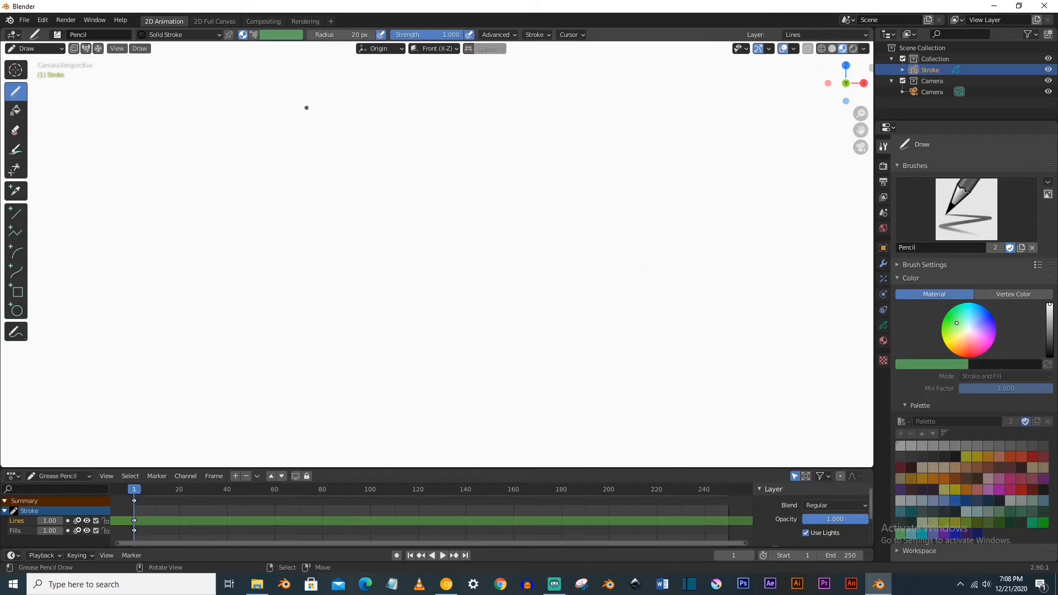
{"action": "left_click", "coordinate": [497, 35]}
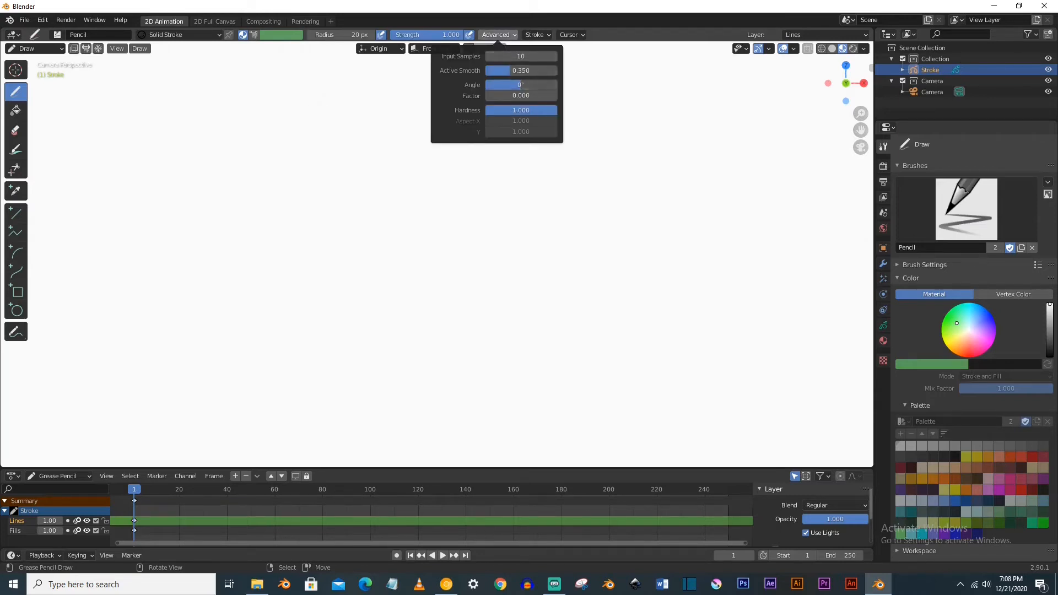
{"action": "left_click", "coordinate": [535, 35]}
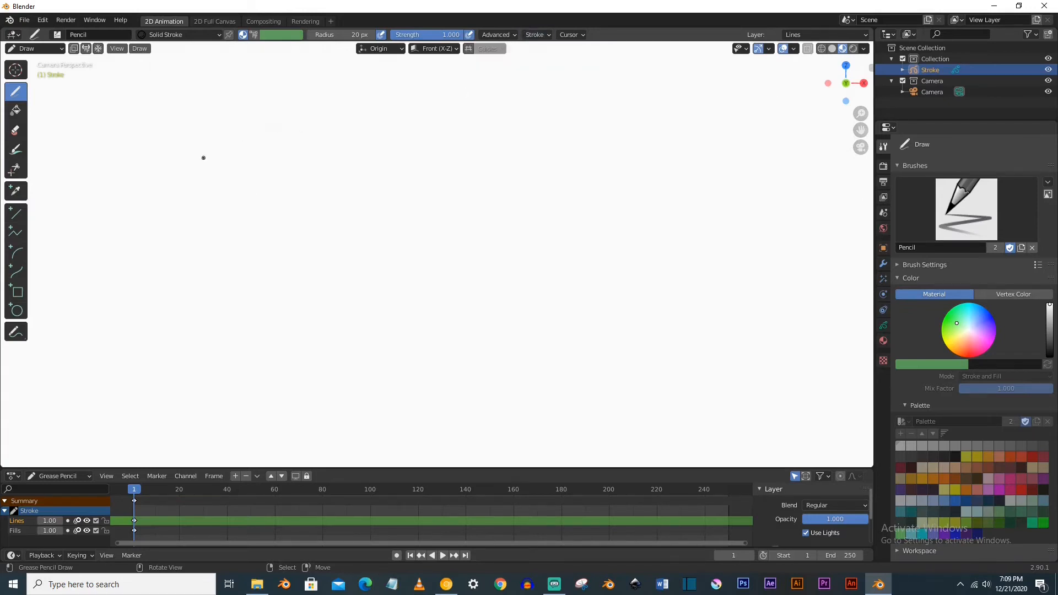
{"action": "mouse_move", "coordinate": [190, 162]}
{"action": "left_mouse_down"}
{"action": "mouse_move", "coordinate": [263, 154]}
{"action": "mouse_move", "coordinate": [263, 228]}
{"action": "mouse_move", "coordinate": [187, 208]}
{"action": "mouse_move", "coordinate": [194, 162]}
{"action": "left_mouse_up"}
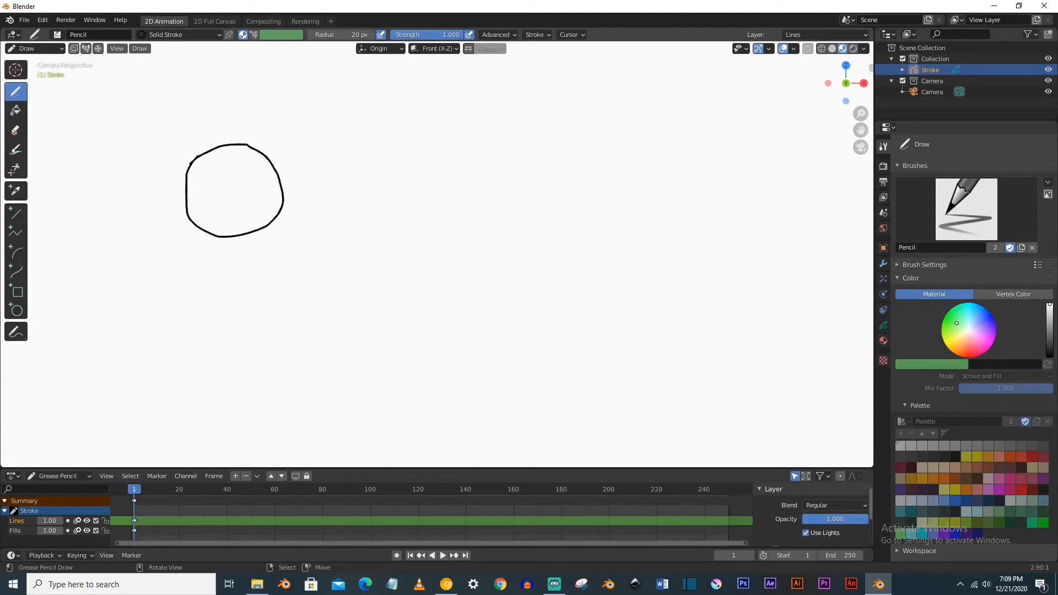
Check the Pencil's post-processing and Stabilize Stroke options while drawing three more black circles in a row beside the first
{"action": "left_click", "coordinate": [535, 34]}
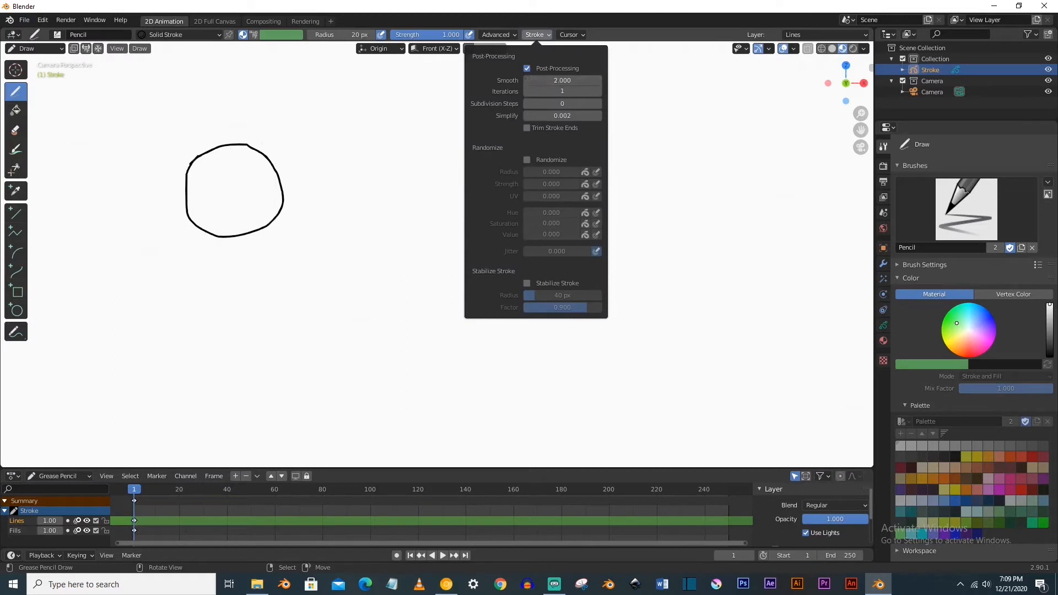
{"action": "mouse_move", "coordinate": [379, 164]}
{"action": "left_mouse_down"}
{"action": "mouse_move", "coordinate": [405, 132]}
{"action": "mouse_move", "coordinate": [455, 171]}
{"action": "mouse_move", "coordinate": [433, 217]}
{"action": "mouse_move", "coordinate": [387, 216]}
{"action": "mouse_move", "coordinate": [369, 177]}
{"action": "mouse_move", "coordinate": [382, 161]}
{"action": "left_mouse_up"}
{"action": "mouse_move", "coordinate": [511, 139]}
{"action": "left_mouse_down"}
{"action": "mouse_move", "coordinate": [579, 178]}
{"action": "mouse_move", "coordinate": [506, 222]}
{"action": "mouse_move", "coordinate": [489, 160]}
{"action": "mouse_move", "coordinate": [509, 138]}
{"action": "left_mouse_up"}
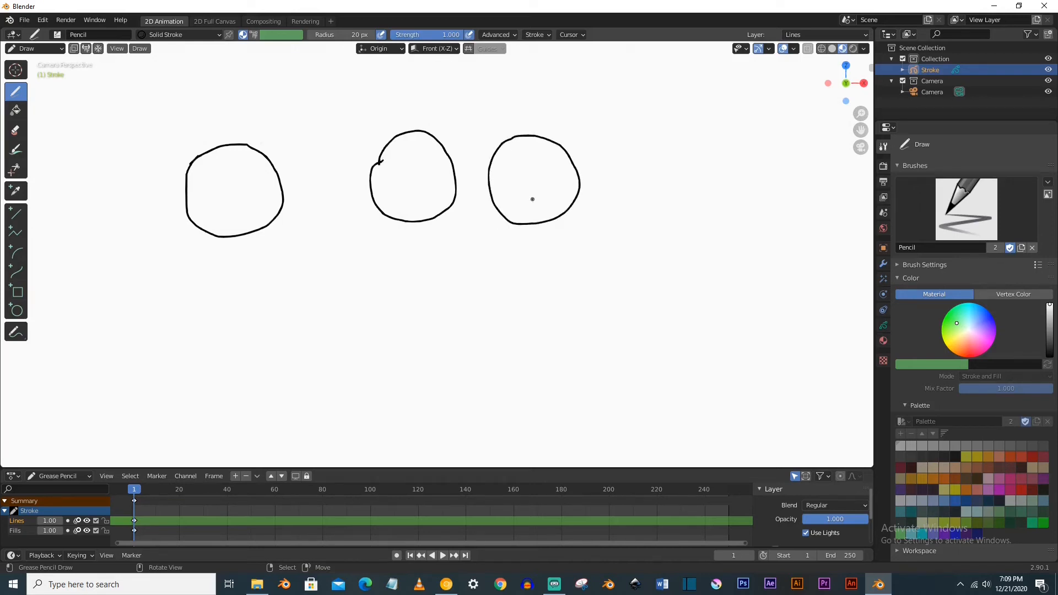
{"action": "left_click", "coordinate": [535, 34]}
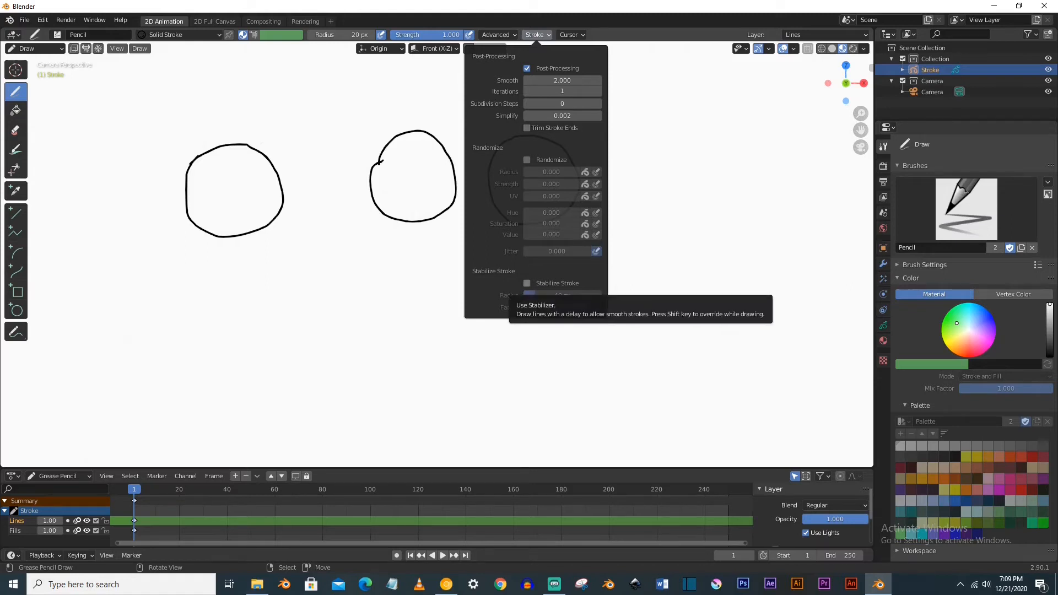
{"action": "mouse_move", "coordinate": [666, 130]}
{"action": "left_mouse_down"}
{"action": "mouse_move", "coordinate": [700, 133]}
{"action": "mouse_move", "coordinate": [735, 187]}
{"action": "mouse_move", "coordinate": [687, 241]}
{"action": "mouse_move", "coordinate": [610, 204]}
{"action": "mouse_move", "coordinate": [629, 137]}
{"action": "mouse_move", "coordinate": [691, 129]}
{"action": "left_mouse_up"}
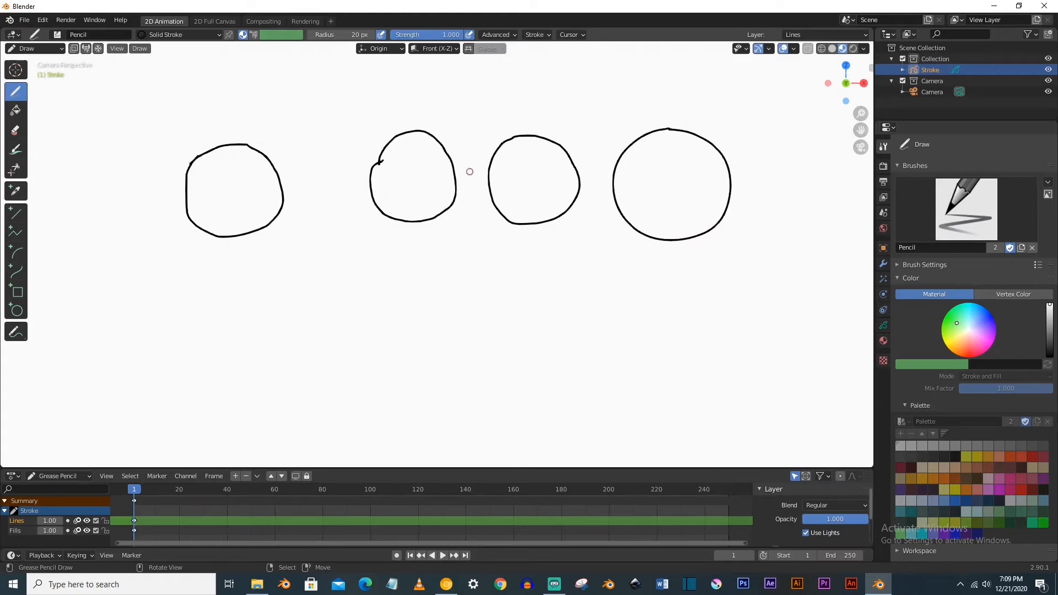
Undo all four Pencil circles
{"action": "key", "text": "ctrl+z"}
{"action": "key", "text": "ctrl+z"}
{"action": "key", "text": "ctrl+z"}
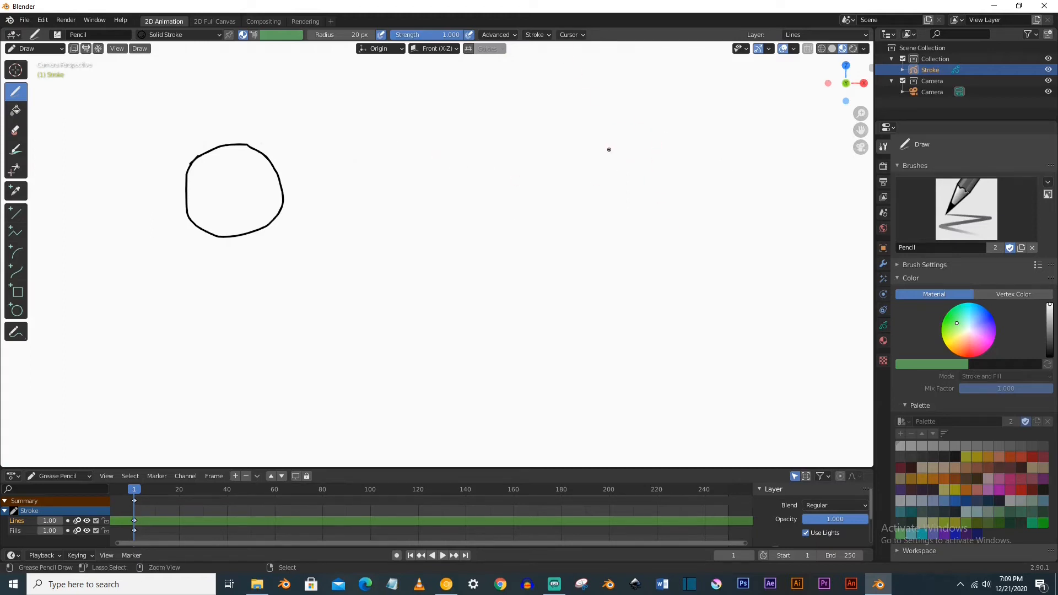
{"action": "key", "text": "ctrl+z"}
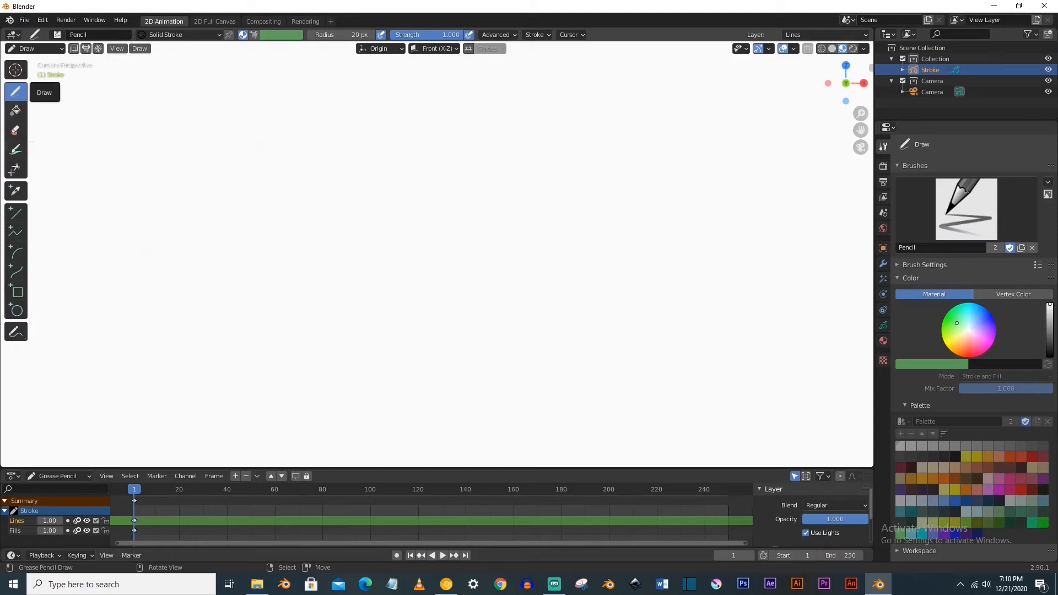
Draw a curved, horn-like black outline with the Pencil and color parts of it green with the Tint brush
{"action": "mouse_move", "coordinate": [198, 143]}
{"action": "left_mouse_down"}
{"action": "mouse_move", "coordinate": [238, 165]}
{"action": "mouse_move", "coordinate": [239, 255]}
{"action": "mouse_move", "coordinate": [214, 166]}
{"action": "mouse_move", "coordinate": [218, 138]}
{"action": "left_mouse_up"}
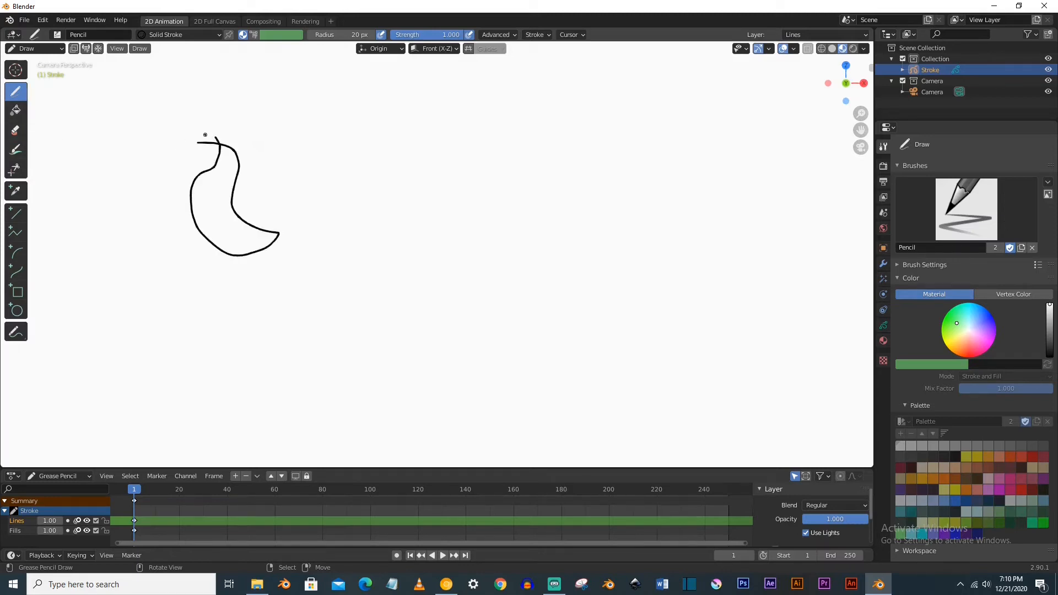
{"action": "left_click", "coordinate": [16, 130]}
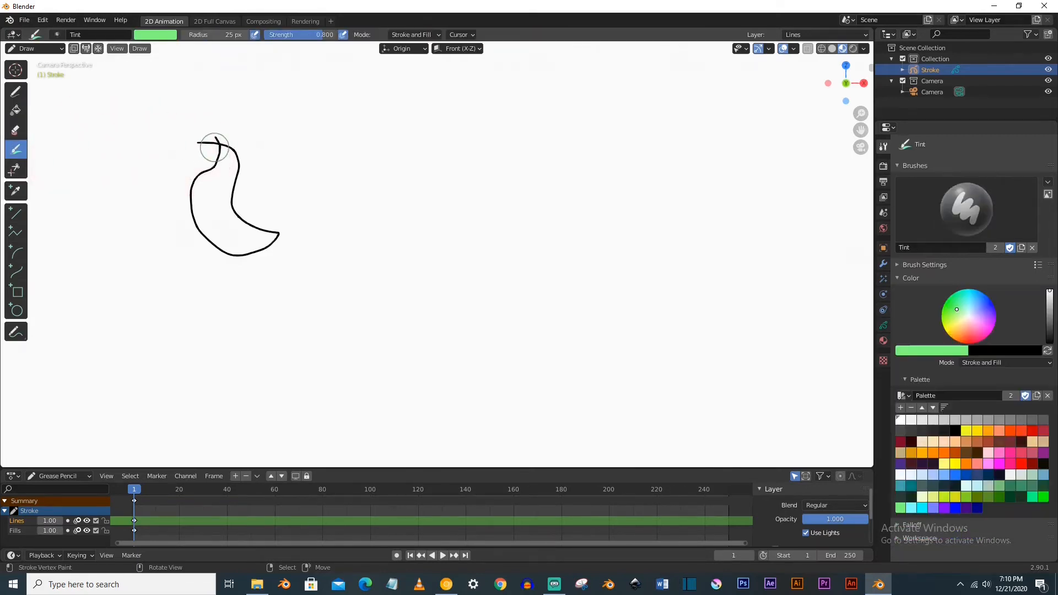
{"action": "mouse_move", "coordinate": [208, 156]}
{"action": "left_mouse_down"}
{"action": "mouse_move", "coordinate": [210, 194]}
{"action": "mouse_move", "coordinate": [252, 254]}
{"action": "mouse_move", "coordinate": [228, 146]}
{"action": "left_mouse_up"}
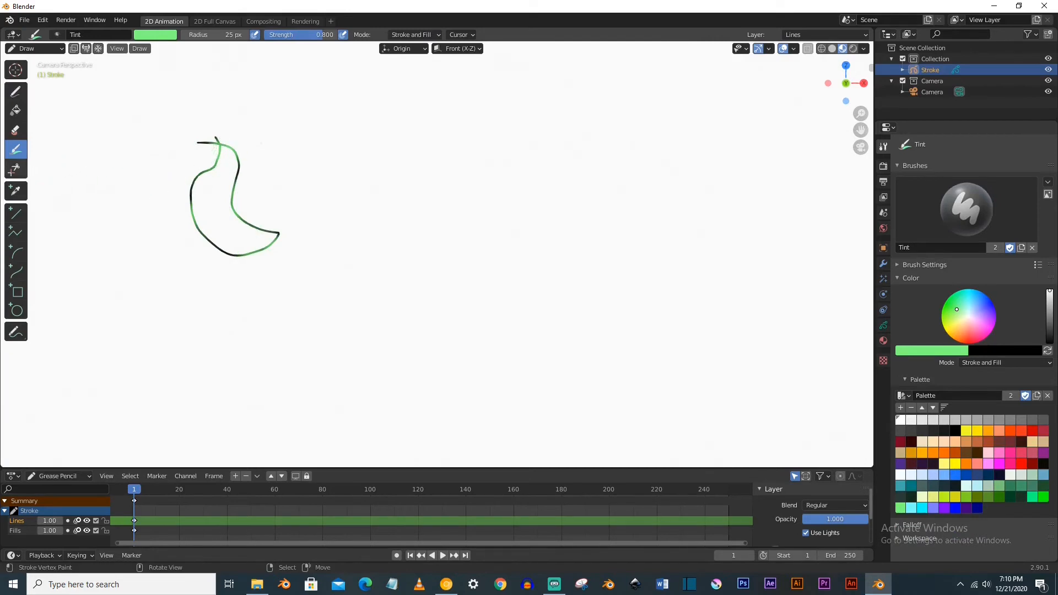
Trim the overhanging end at the tinted shape's upper-left with the Cutter, and draw a straight horizontal line beside the shape
{"action": "left_click", "coordinate": [16, 169]}
{"action": "mouse_move", "coordinate": [216, 131]}
{"action": "left_mouse_down"}
{"action": "mouse_move", "coordinate": [188, 136]}
{"action": "mouse_move", "coordinate": [215, 161]}
{"action": "mouse_move", "coordinate": [218, 132]}
{"action": "left_mouse_up"}
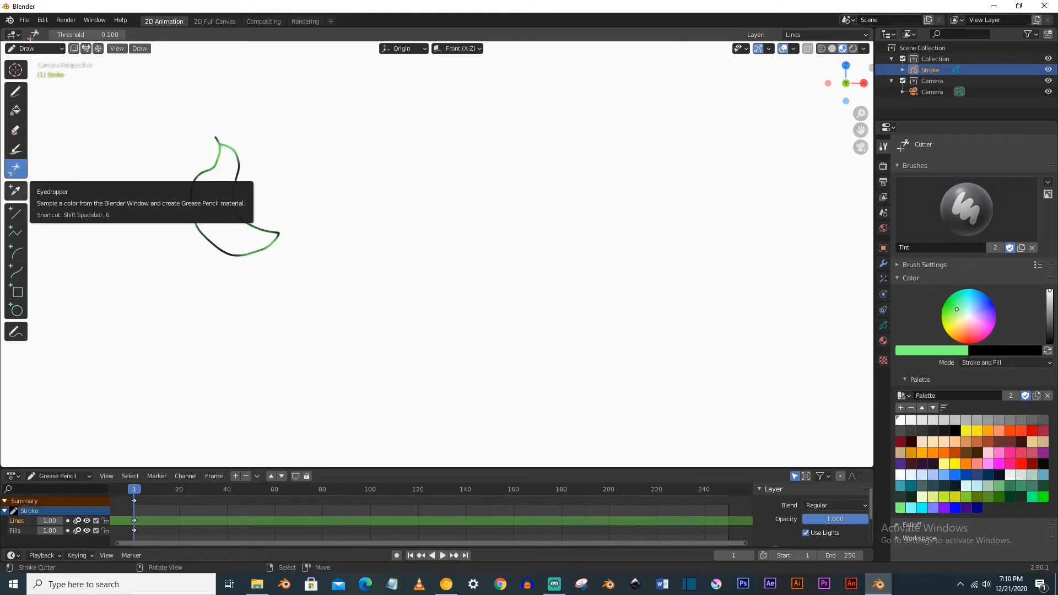
{"action": "left_click", "coordinate": [16, 214]}
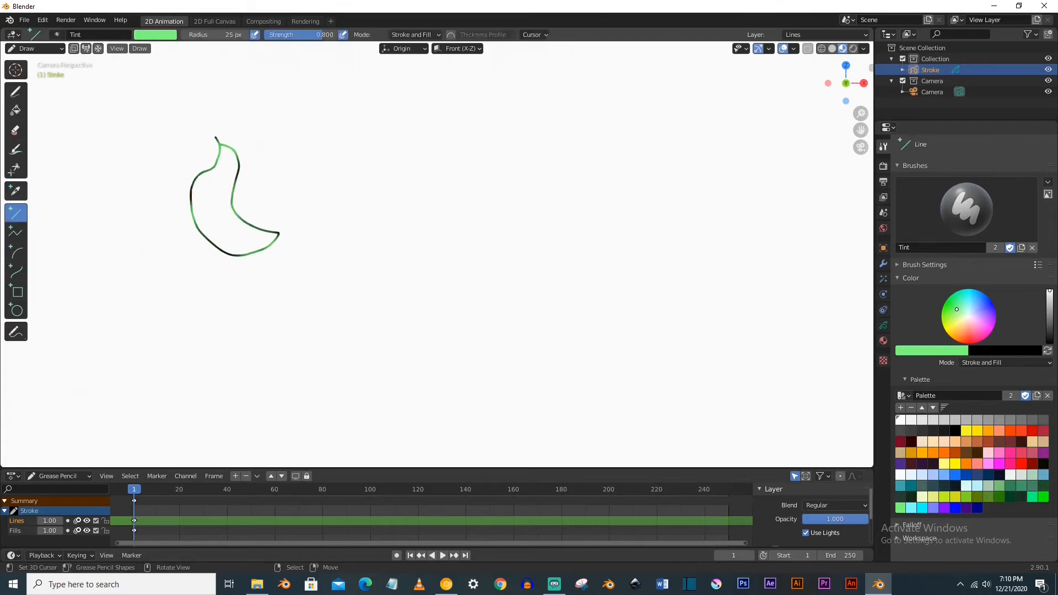
{"action": "left_click_drag", "start_coordinate": [317, 181], "coordinate": [418, 181]}
{"action": "key", "text": "Return"}
Undo the straight line, the cut and the green-tinted shape
{"action": "key", "text": "ctrl+z"}
{"action": "key", "text": "ctrl+z"}
{"action": "key", "text": "ctrl+z"}
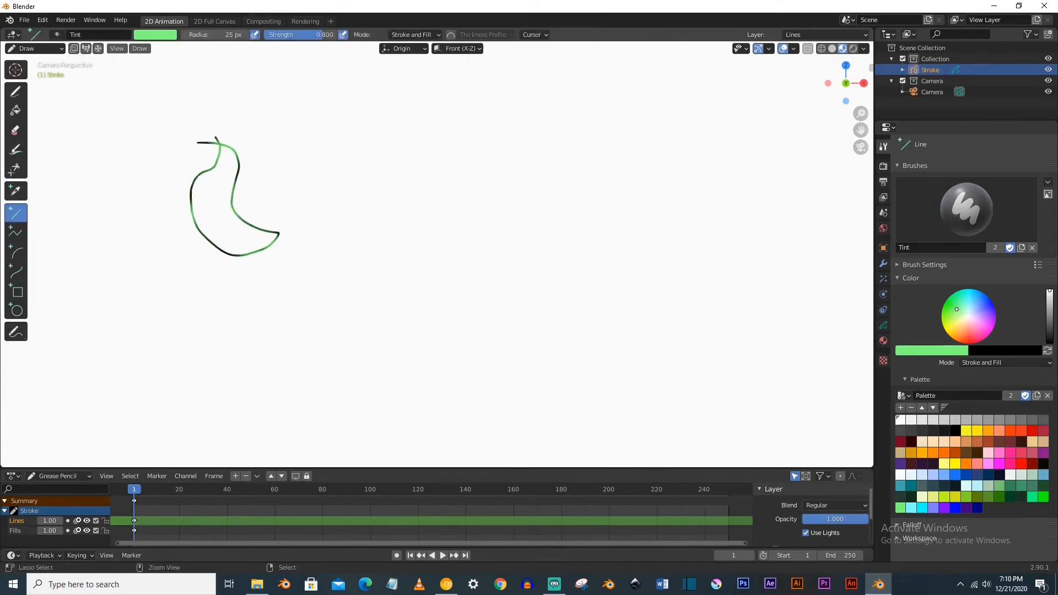
Draw a closed, tilted four-sided shape with the Polyline tool in the canvas's lower-left area
{"action": "left_click", "coordinate": [16, 231]}
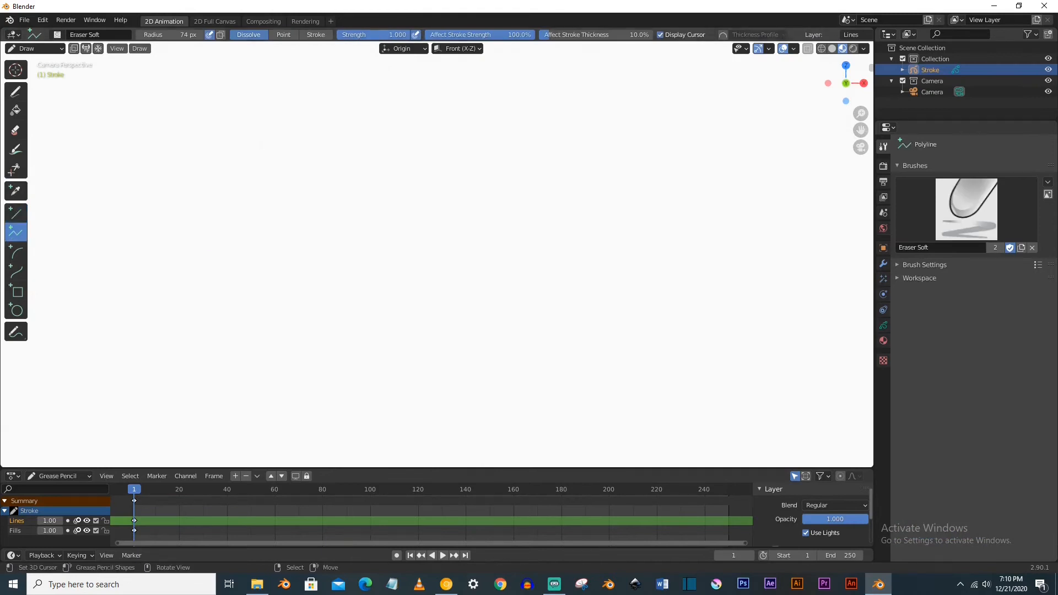
{"action": "left_click", "coordinate": [157, 286]}
{"action": "left_click", "coordinate": [258, 235]}
{"action": "left_click", "coordinate": [275, 279]}
{"action": "left_click", "coordinate": [194, 324]}
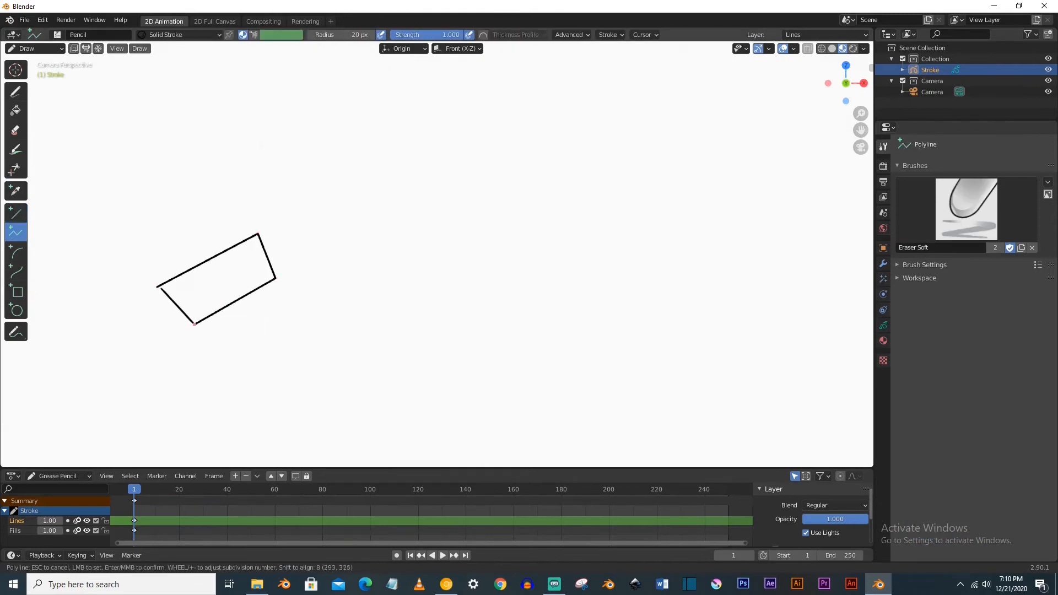
{"action": "left_click", "coordinate": [160, 286]}
{"action": "key", "text": "Return"}
Draw an arc with the Arc tool, adjust its bend, and undo it together with the polyline shape
{"action": "left_click", "coordinate": [16, 251]}
{"action": "left_click_drag", "start_coordinate": [346, 245], "coordinate": [442, 196]}
{"action": "mouse_move", "coordinate": [369, 173]}
{"action": "left_mouse_down"}
{"action": "mouse_move", "coordinate": [413, 249]}
{"action": "mouse_move", "coordinate": [405, 163]}
{"action": "mouse_move", "coordinate": [395, 216]}
{"action": "mouse_move", "coordinate": [379, 170]}
{"action": "left_mouse_up"}
{"action": "key", "text": "Return"}
{"action": "key", "text": "ctrl+z"}
{"action": "key", "text": "ctrl+z"}
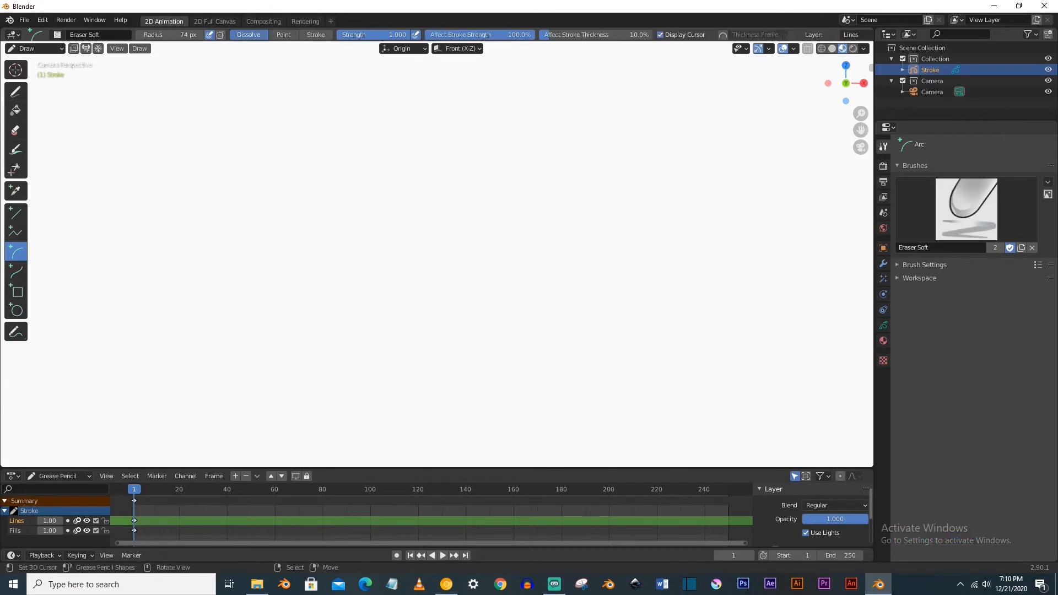
Draw a wavy S-shaped line across the upper middle of the canvas with the Curve tool
{"action": "left_click", "coordinate": [16, 271]}
{"action": "left_click_drag", "start_coordinate": [241, 183], "coordinate": [434, 179]}
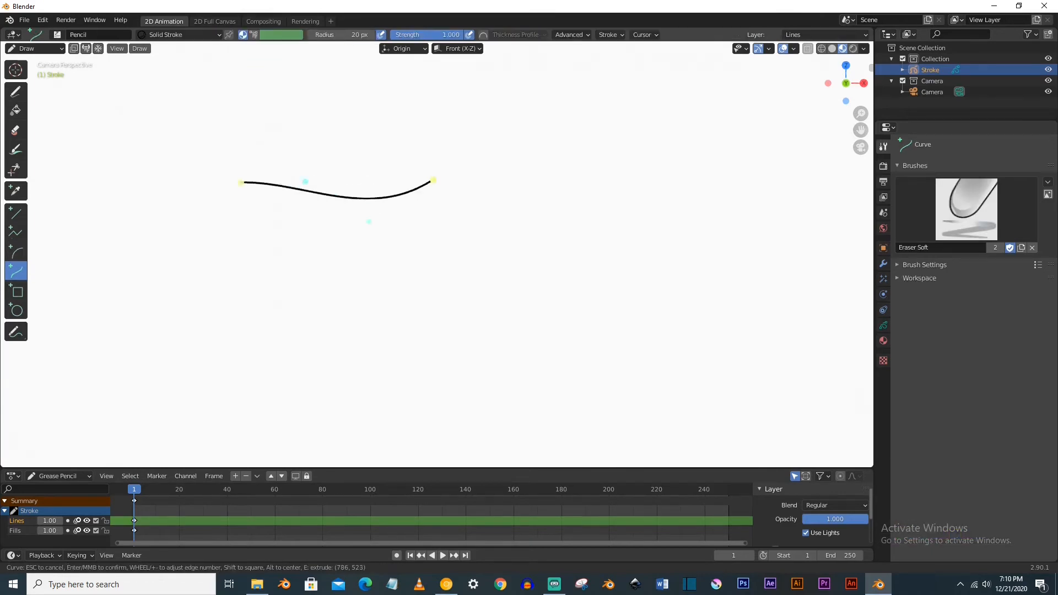
{"action": "key", "text": "Return"}
Draw a rectangle below the wavy line with the Box tool and shift it slightly down and right
{"action": "left_click", "coordinate": [17, 292]}
{"action": "mouse_move", "coordinate": [290, 224]}
{"action": "left_mouse_down"}
{"action": "mouse_move", "coordinate": [405, 317]}
{"action": "mouse_move", "coordinate": [287, 231]}
{"action": "left_mouse_up"}
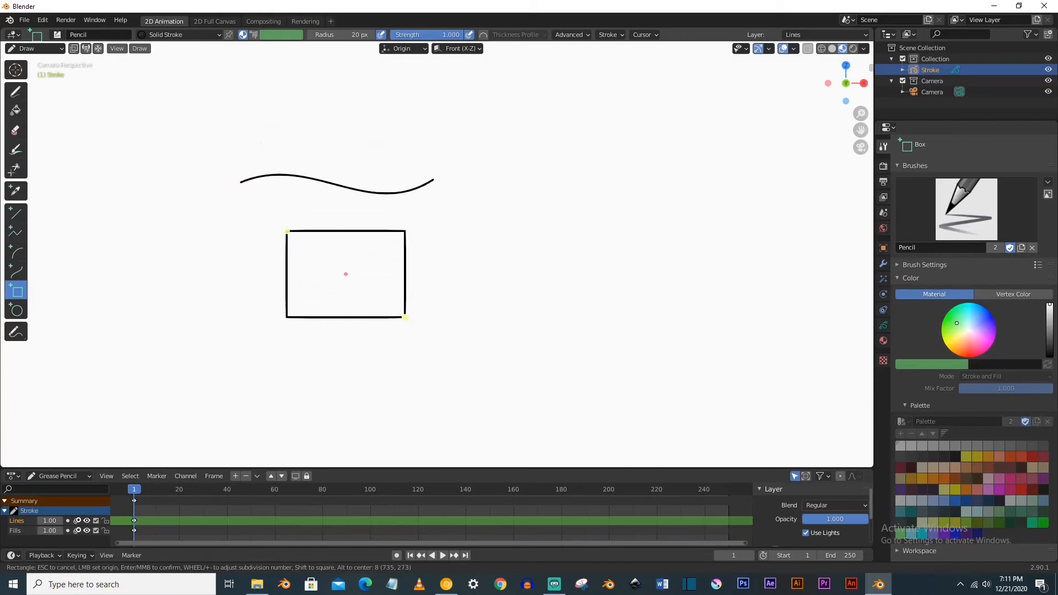
{"action": "mouse_move", "coordinate": [345, 274]}
{"action": "left_mouse_down"}
{"action": "mouse_move", "coordinate": [382, 319]}
{"action": "mouse_move", "coordinate": [354, 284]}
{"action": "left_mouse_up"}
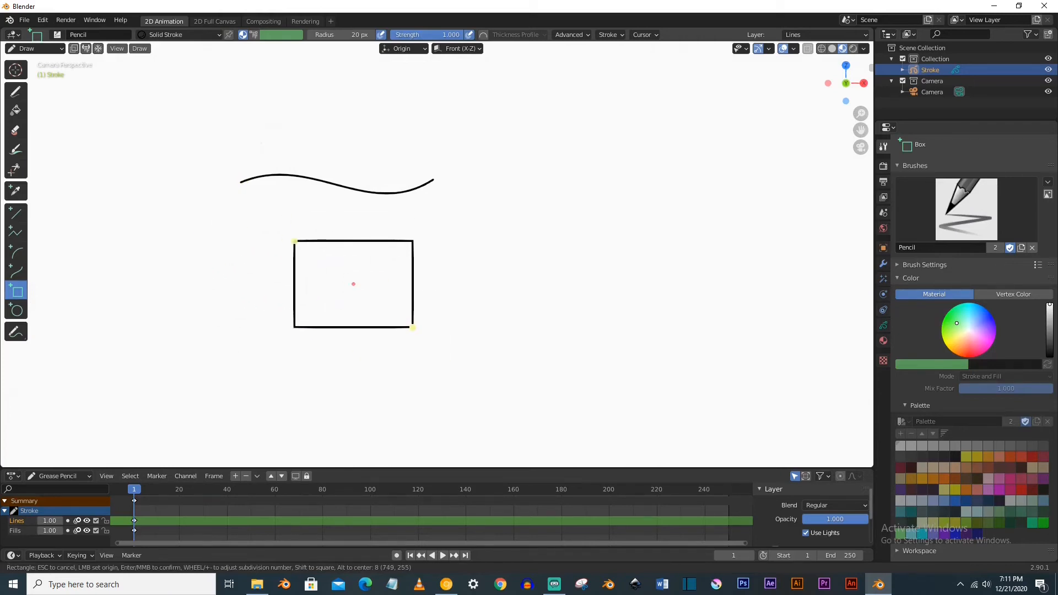
{"action": "key", "text": "Return"}
Draw a circle to the right of the wavy line with the Circle tool
{"action": "left_click", "coordinate": [18, 310]}
{"action": "left_click_drag", "start_coordinate": [505, 191], "coordinate": [479, 197]}
{"action": "key", "text": "Return"}
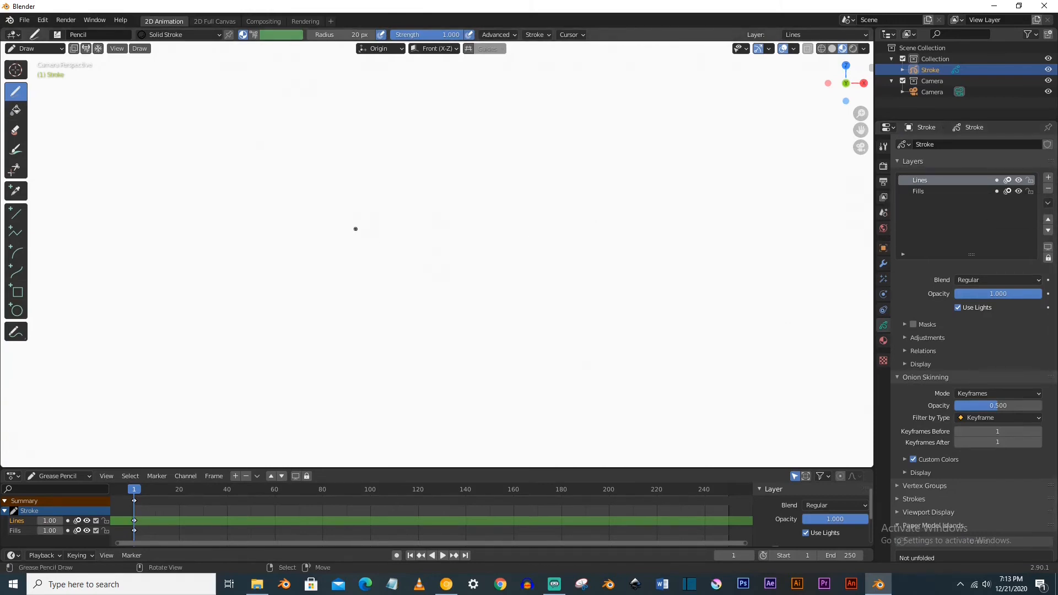
Draw a small black oval on the Lines layer, and hide and show that layer once
{"action": "mouse_move", "coordinate": [283, 196]}
{"action": "left_mouse_down"}
{"action": "mouse_move", "coordinate": [300, 234]}
{"action": "mouse_move", "coordinate": [286, 190]}
{"action": "left_mouse_up"}
{"action": "left_click", "coordinate": [1018, 180]}
{"action": "left_click", "coordinate": [1018, 180]}
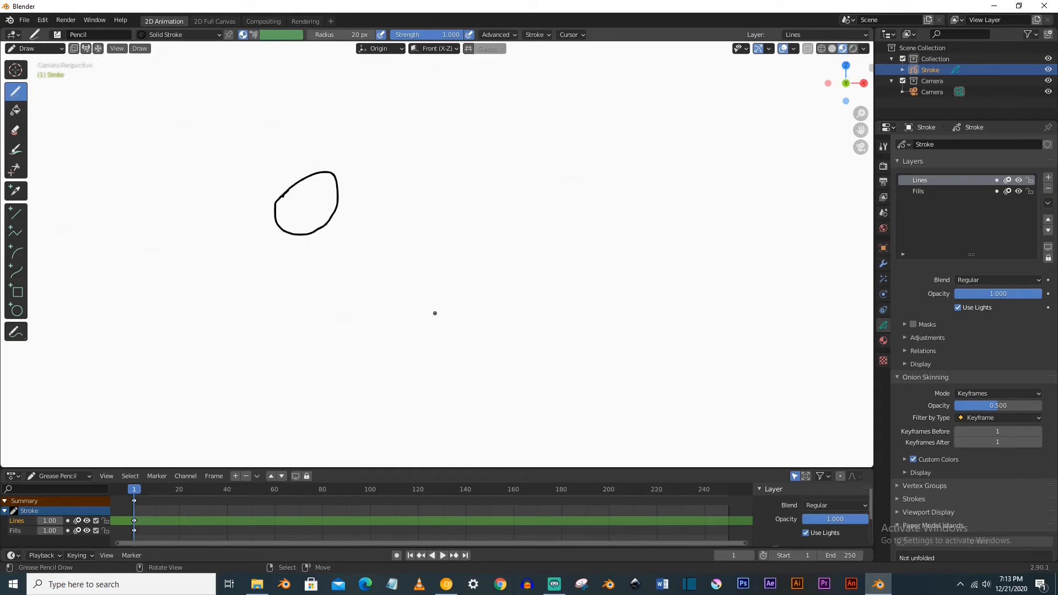
Go to frame 6 and draw a second black oval to the right of the first one's onion skin
{"action": "key", "text": "Right"}
{"action": "key", "text": "Right"}
{"action": "key", "text": "Right"}
{"action": "key", "text": "Right"}
{"action": "key", "text": "Right"}
{"action": "mouse_move", "coordinate": [392, 195]}
{"action": "left_mouse_down"}
{"action": "mouse_move", "coordinate": [431, 197]}
{"action": "mouse_move", "coordinate": [398, 245]}
{"action": "mouse_move", "coordinate": [395, 194]}
{"action": "left_mouse_up"}
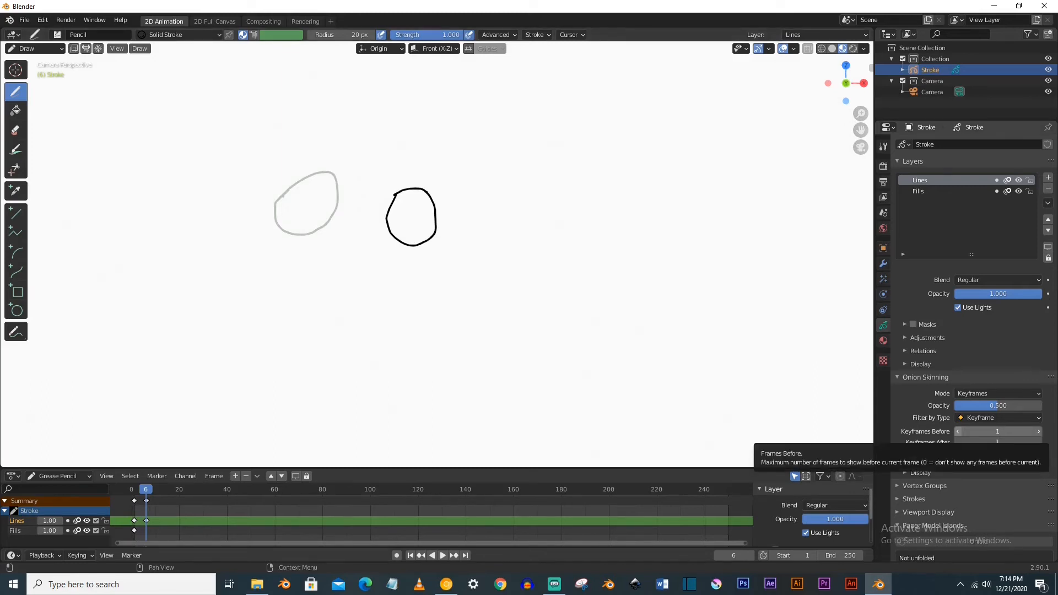
Set the onion skinning's Keyframes Before to 0 and back to 1
{"action": "left_click", "coordinate": [958, 431]}
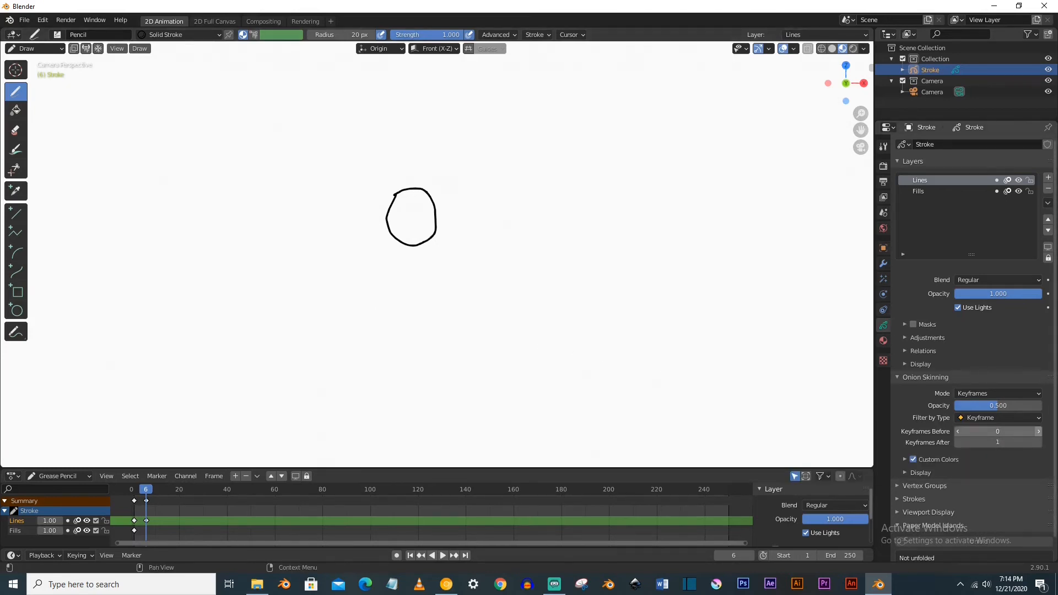
{"action": "left_click", "coordinate": [1039, 431]}
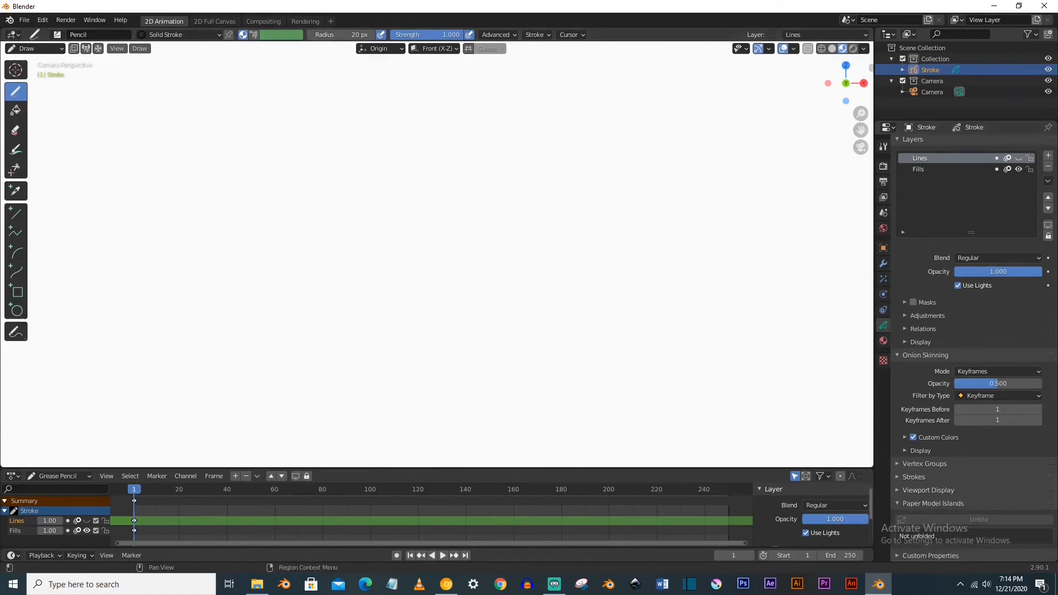
Try drawing with the Solid Stroke material on the hidden Lines layer, and make that layer visible again
{"action": "left_click", "coordinate": [884, 341]}
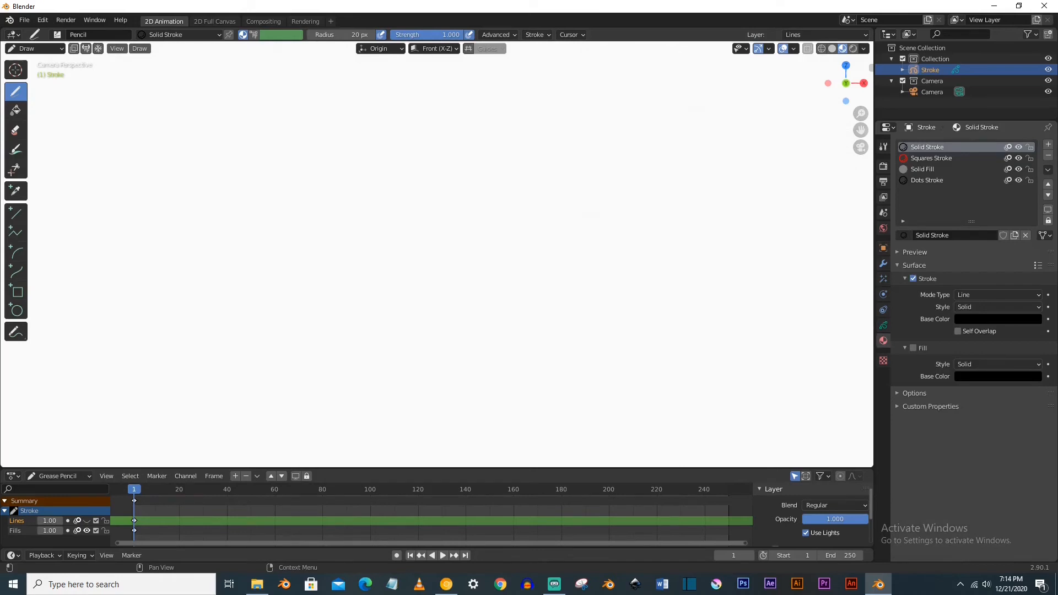
{"action": "left_click", "coordinate": [187, 156]}
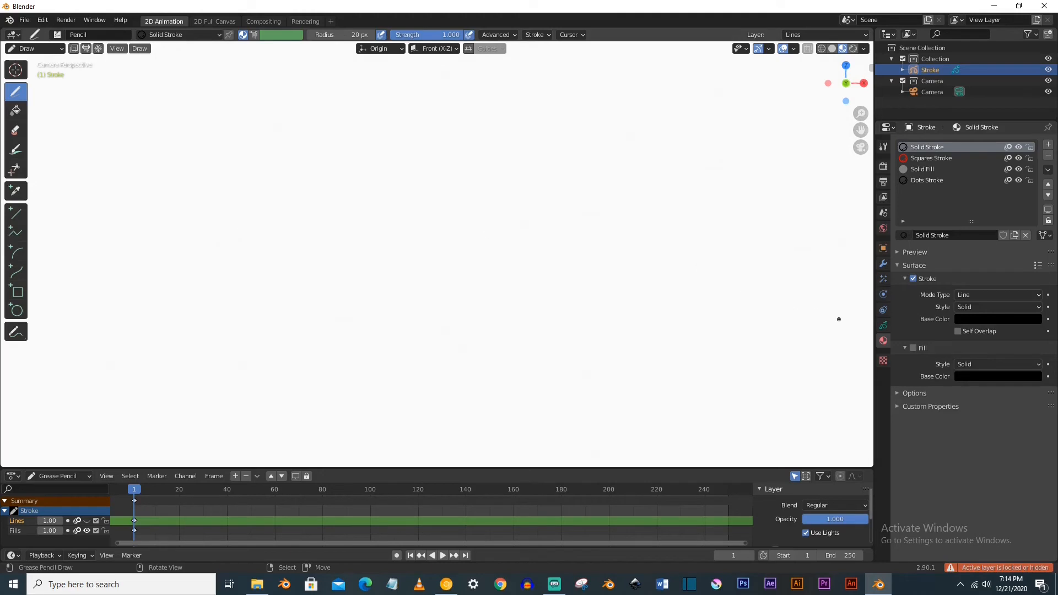
{"action": "left_click", "coordinate": [884, 325]}
{"action": "left_click", "coordinate": [1019, 158]}
{"action": "left_click_drag", "start_coordinate": [284, 195], "coordinate": [282, 197]}
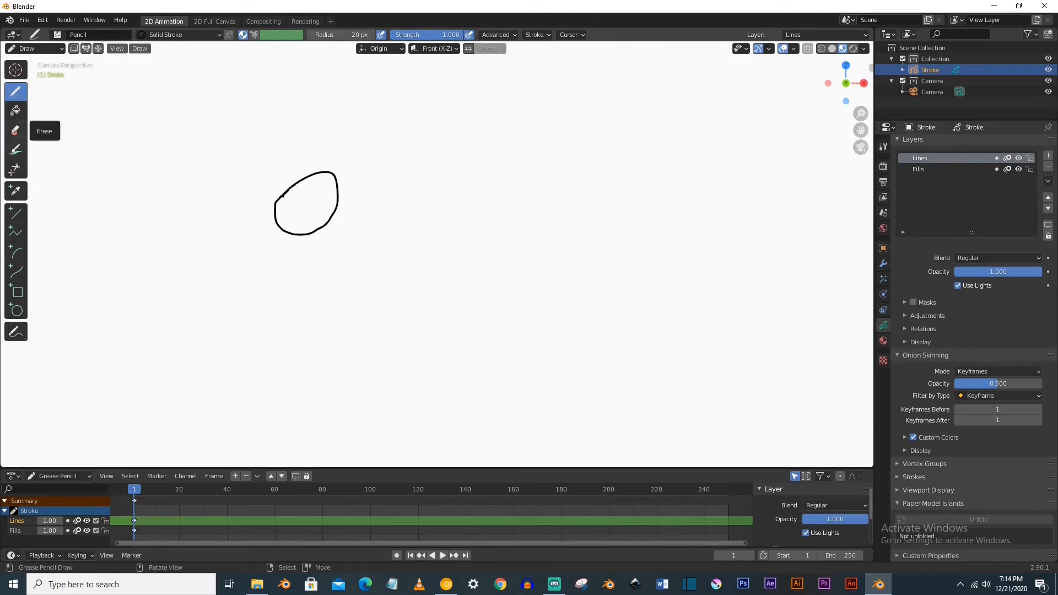
Erase the oval completely, and return to the Draw tool with the stroke's material settings shown
{"action": "left_click", "coordinate": [16, 130]}
{"action": "left_click_drag", "start_coordinate": [264, 161], "coordinate": [298, 187]}
{"action": "left_click", "coordinate": [16, 92]}
{"action": "left_click", "coordinate": [884, 340]}
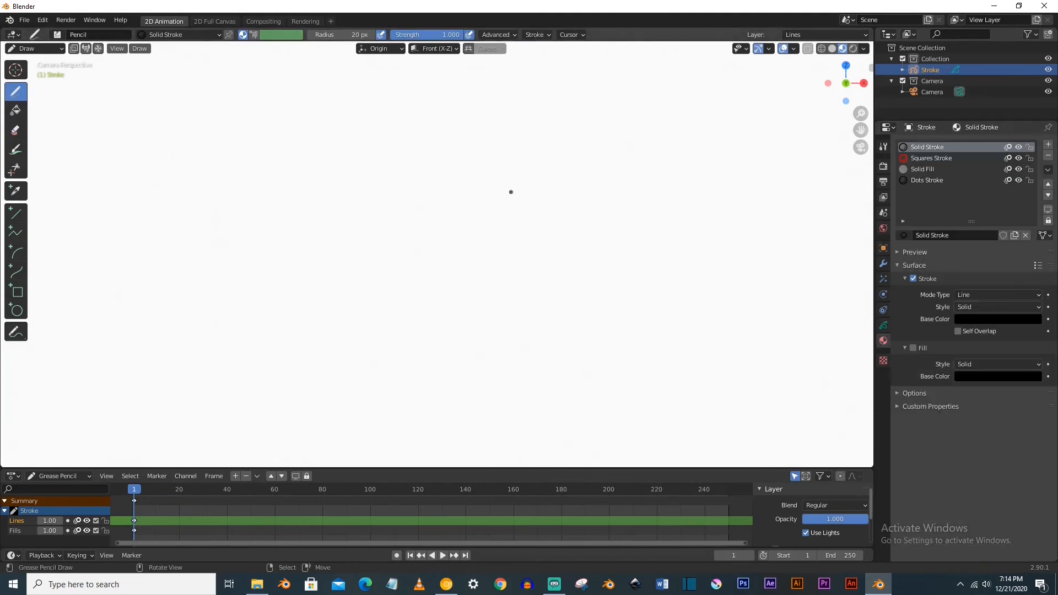
Draw a black circle with the Solid Stroke material, and turn the material's Fill on and off again
{"action": "mouse_move", "coordinate": [185, 177]}
{"action": "left_mouse_down"}
{"action": "mouse_move", "coordinate": [231, 165]}
{"action": "mouse_move", "coordinate": [186, 178]}
{"action": "left_mouse_up"}
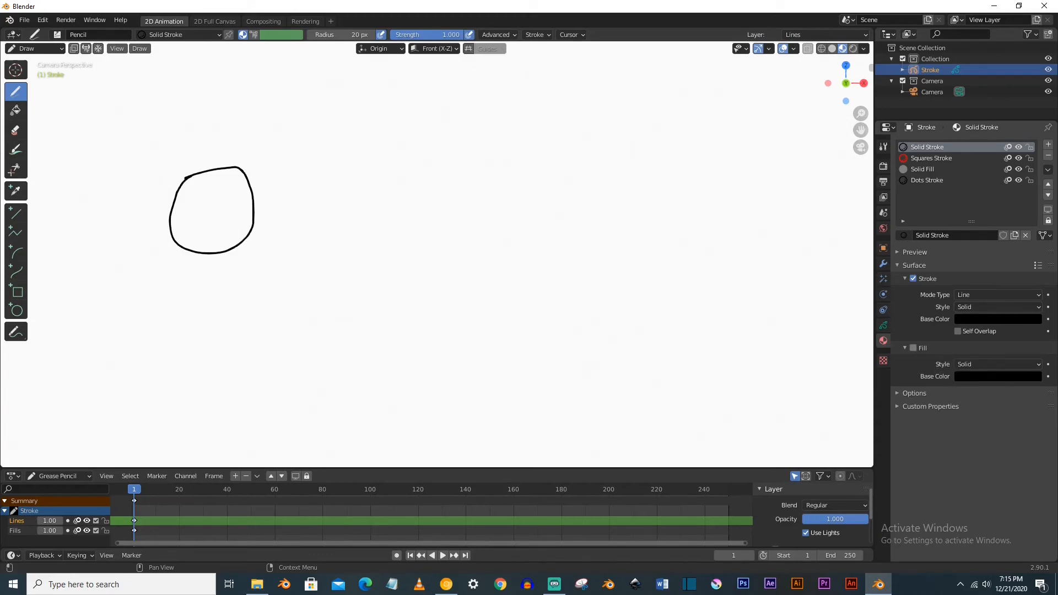
{"action": "left_click", "coordinate": [913, 348]}
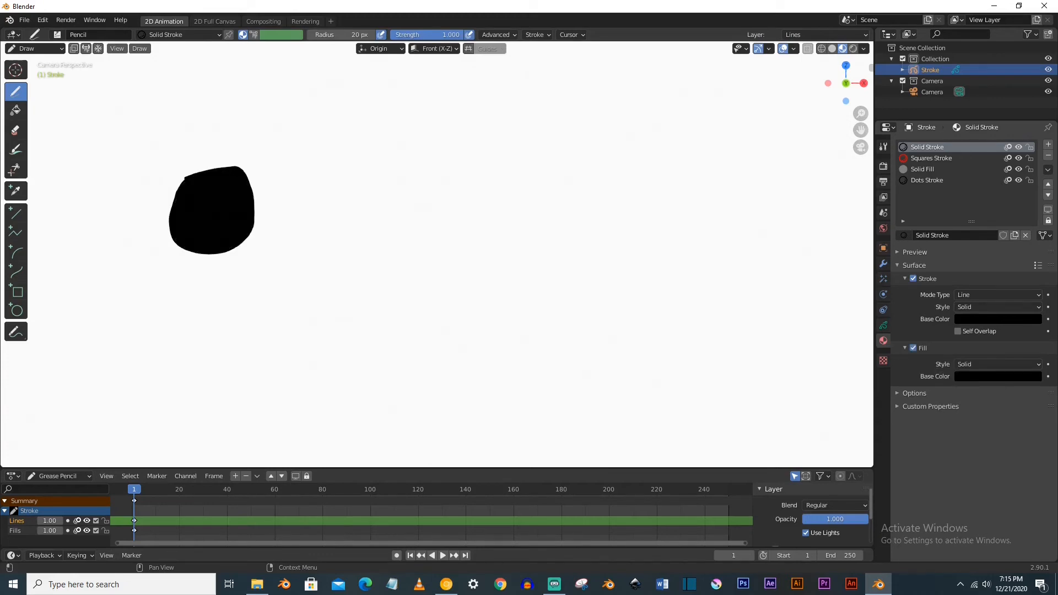
{"action": "left_click", "coordinate": [913, 348]}
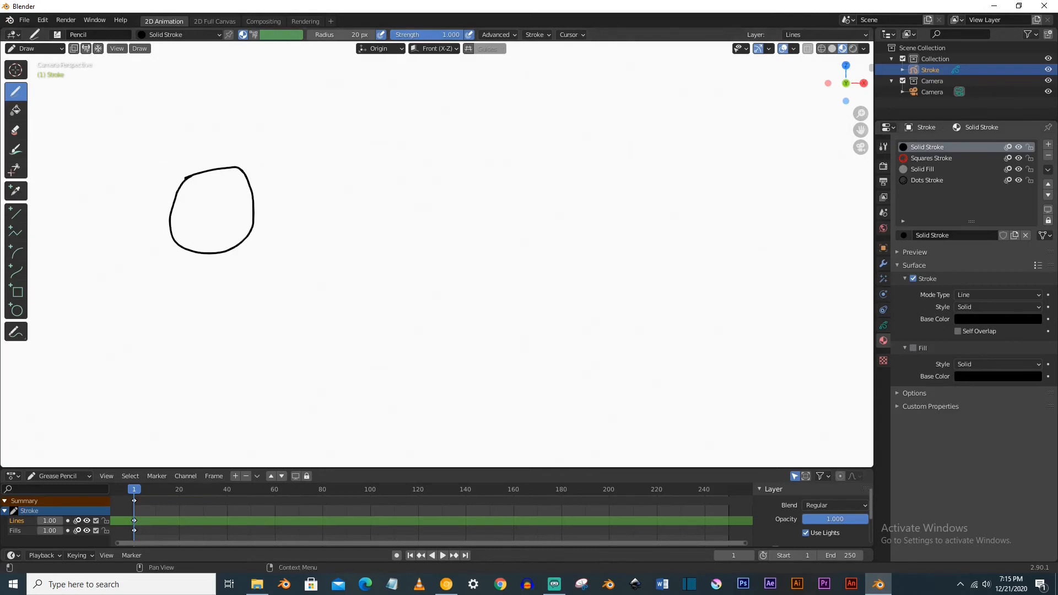
Draw a red circle with the Squares Stroke material and a gray filled circle with Solid Fill beside it
{"action": "left_click", "coordinate": [932, 159]}
{"action": "mouse_move", "coordinate": [329, 162]}
{"action": "left_mouse_down"}
{"action": "mouse_move", "coordinate": [360, 158]}
{"action": "mouse_move", "coordinate": [461, 236]}
{"action": "mouse_move", "coordinate": [326, 220]}
{"action": "mouse_move", "coordinate": [361, 161]}
{"action": "left_mouse_up"}
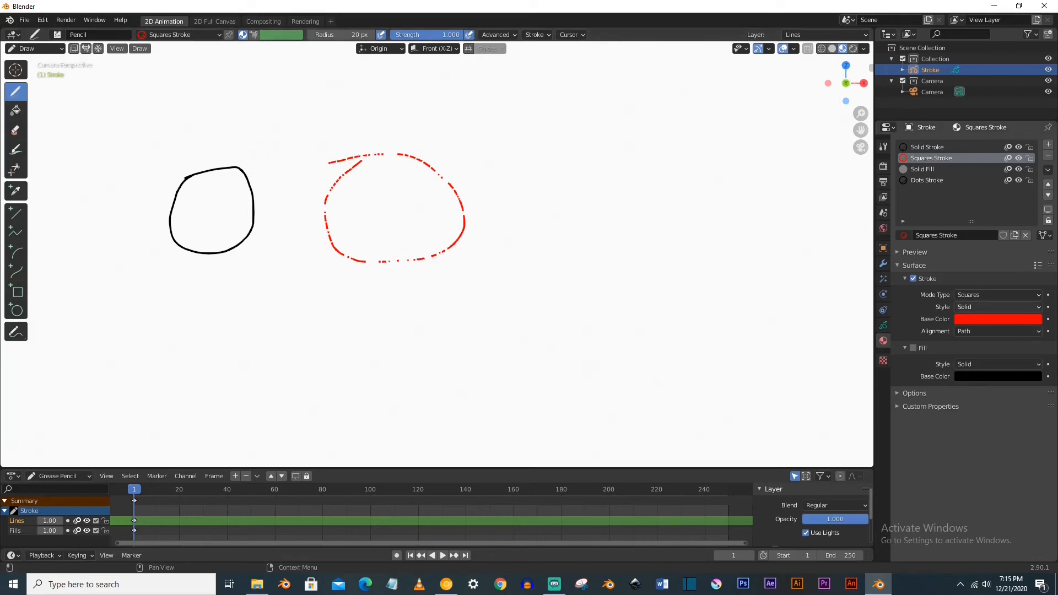
{"action": "left_click", "coordinate": [923, 169]}
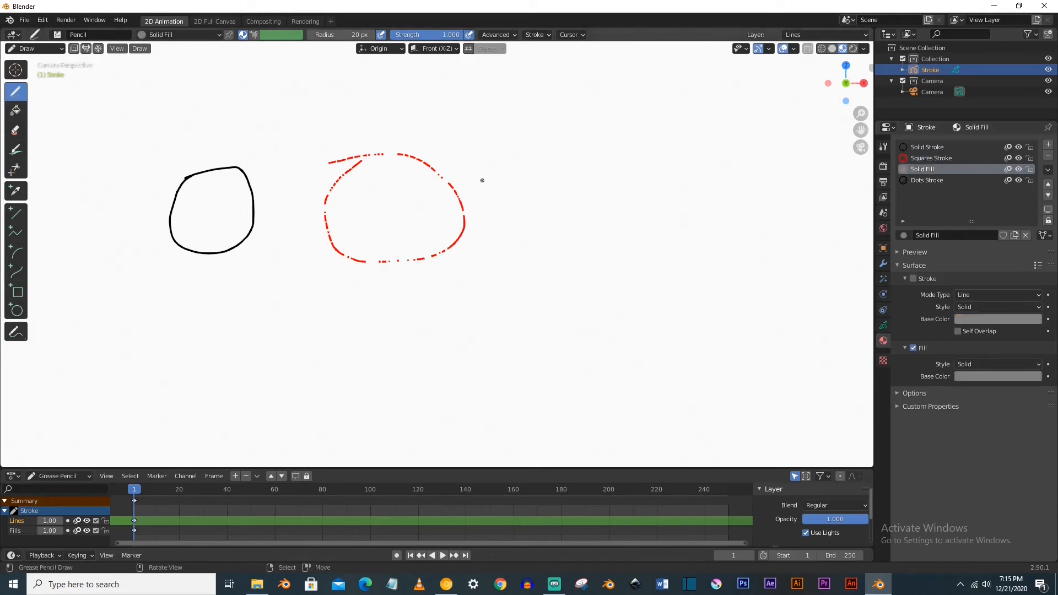
{"action": "mouse_move", "coordinate": [516, 167]}
{"action": "left_mouse_down"}
{"action": "mouse_move", "coordinate": [578, 190]}
{"action": "mouse_move", "coordinate": [526, 244]}
{"action": "mouse_move", "coordinate": [495, 216]}
{"action": "mouse_move", "coordinate": [510, 170]}
{"action": "mouse_move", "coordinate": [528, 166]}
{"action": "left_mouse_up"}
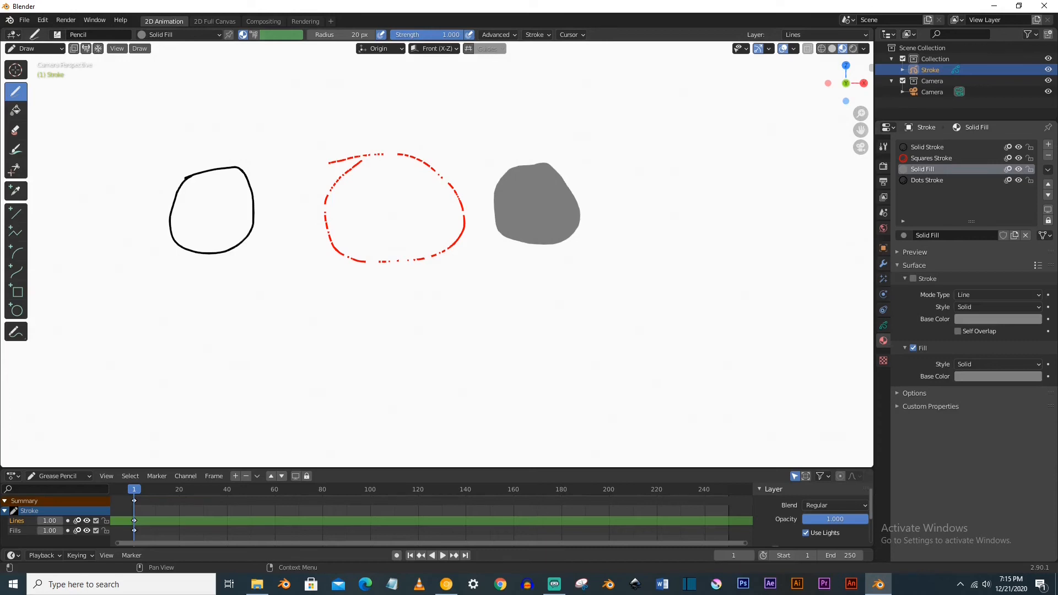
Draw a black dotted circle at the far right with the Dots Stroke material, and open its stroke Mode Type options
{"action": "left_click", "coordinate": [927, 180]}
{"action": "mouse_move", "coordinate": [684, 164]}
{"action": "left_mouse_down"}
{"action": "mouse_move", "coordinate": [709, 160]}
{"action": "mouse_move", "coordinate": [761, 248]}
{"action": "mouse_move", "coordinate": [664, 220]}
{"action": "mouse_move", "coordinate": [688, 161]}
{"action": "left_mouse_up"}
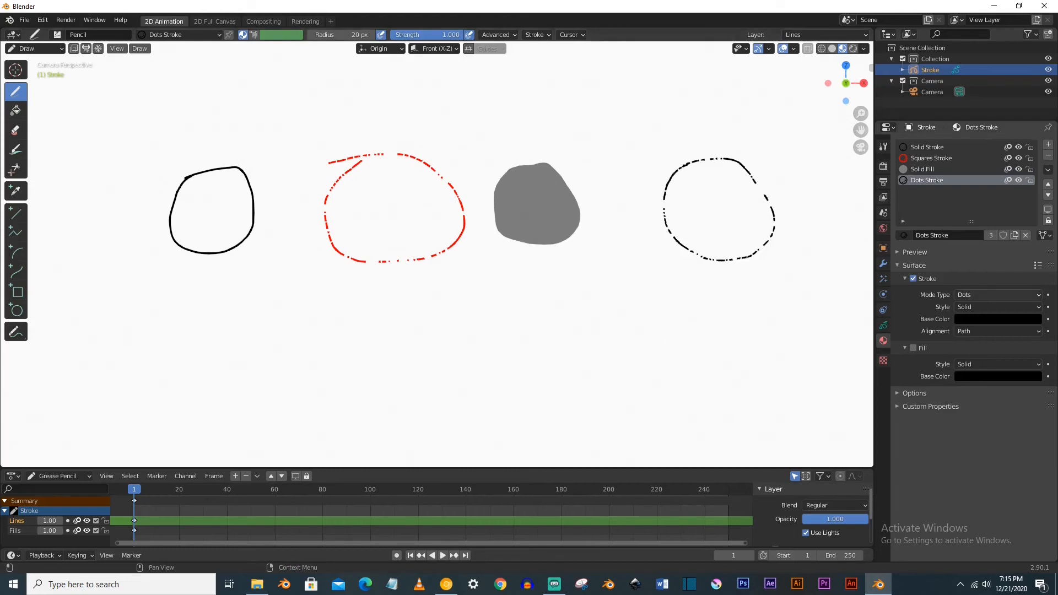
{"action": "left_click", "coordinate": [997, 294]}
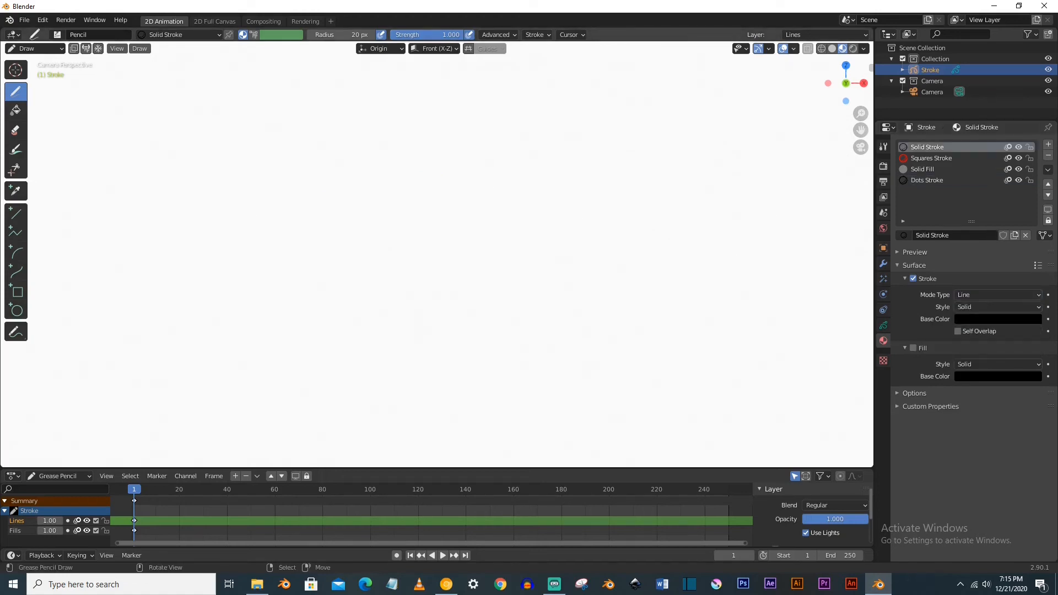
Show the drawing canvas grid through the viewport overlays, view it at an angle and from the camera, and hide it again
{"action": "left_click", "coordinate": [794, 48]}
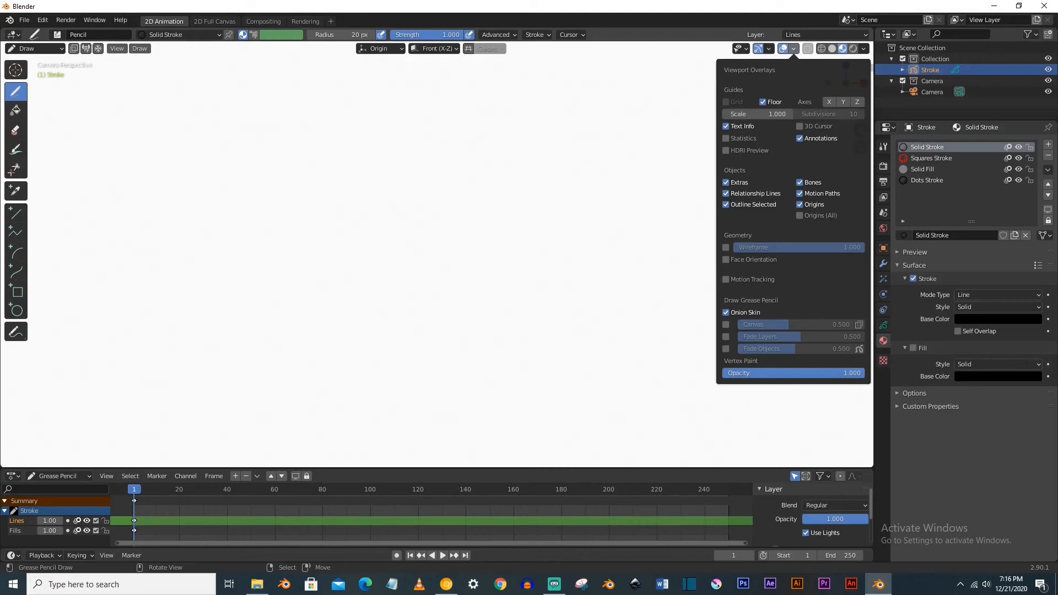
{"action": "left_click", "coordinate": [726, 324]}
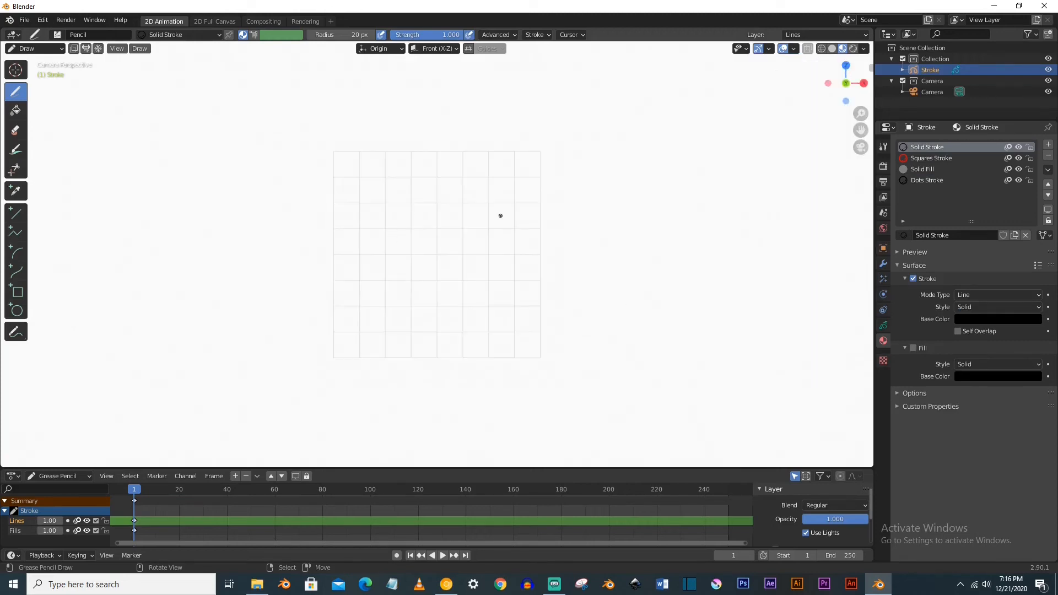
{"action": "middle_click_drag", "start_coordinate": [471, 234], "coordinate": [422, 263]}
{"action": "key", "text": "KP_0"}
{"action": "left_click", "coordinate": [864, 49]}
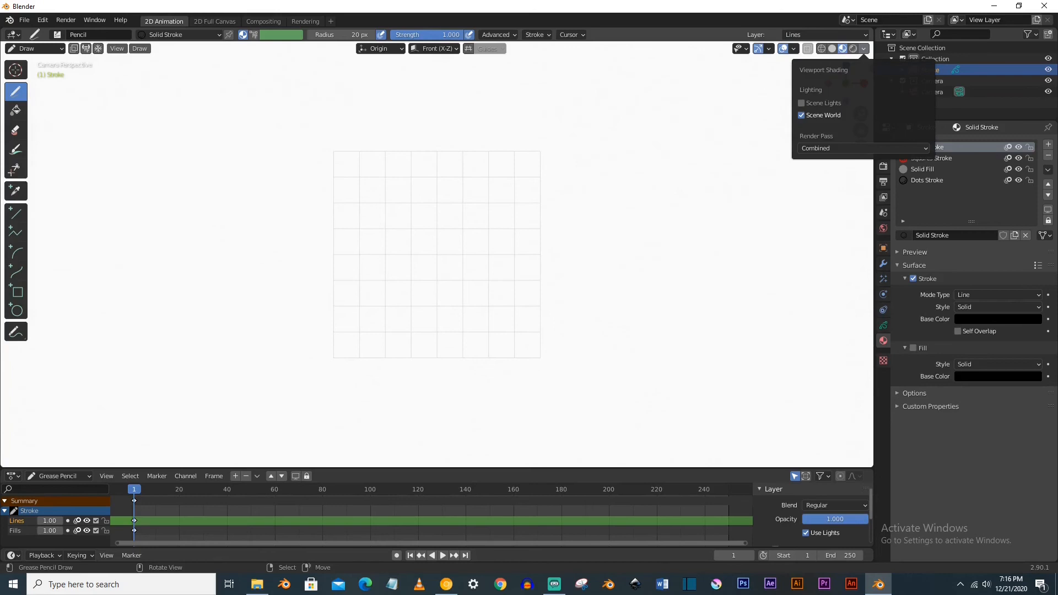
{"action": "mouse_move", "coordinate": [794, 49]}
{"action": "left_click", "coordinate": [800, 126]}
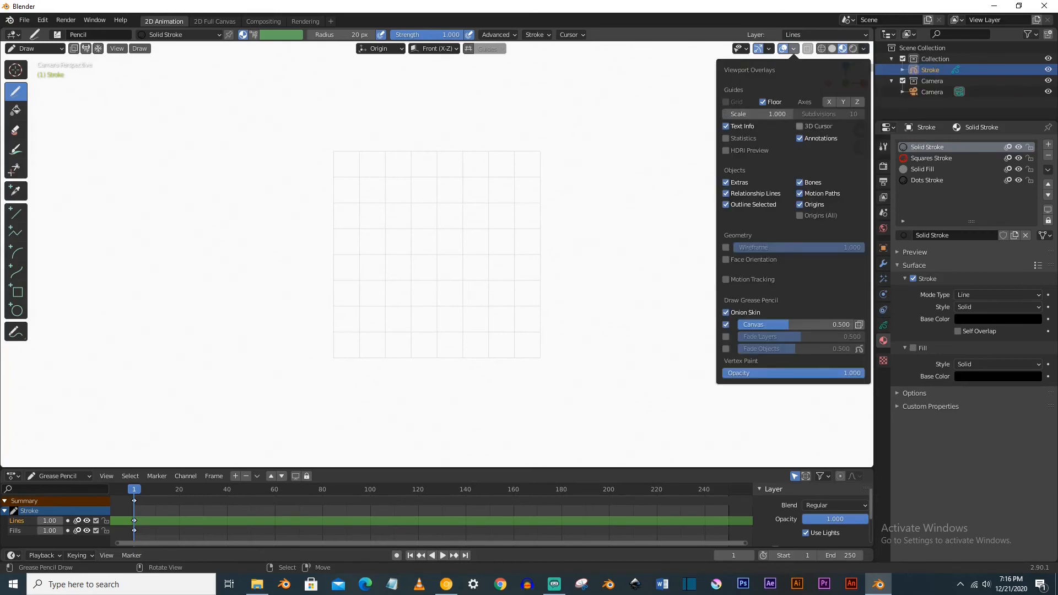
{"action": "left_click", "coordinate": [800, 126]}
{"action": "left_click", "coordinate": [726, 325]}
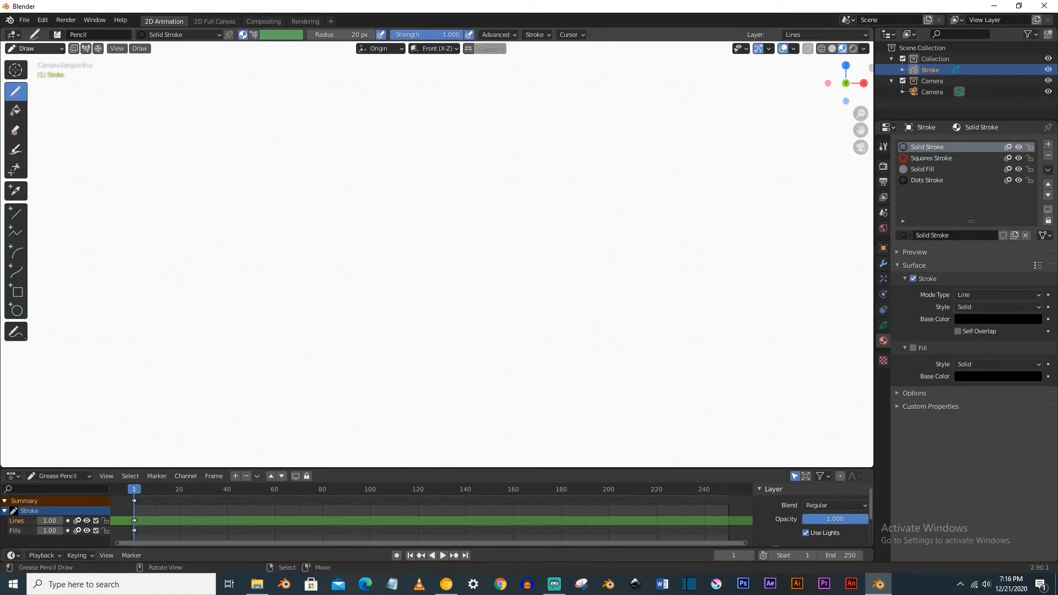
Switch to Object Mode and add the minion line drawing from the free folder as a background reference image
{"action": "left_click", "coordinate": [33, 48]}
{"action": "left_click", "coordinate": [39, 61]}
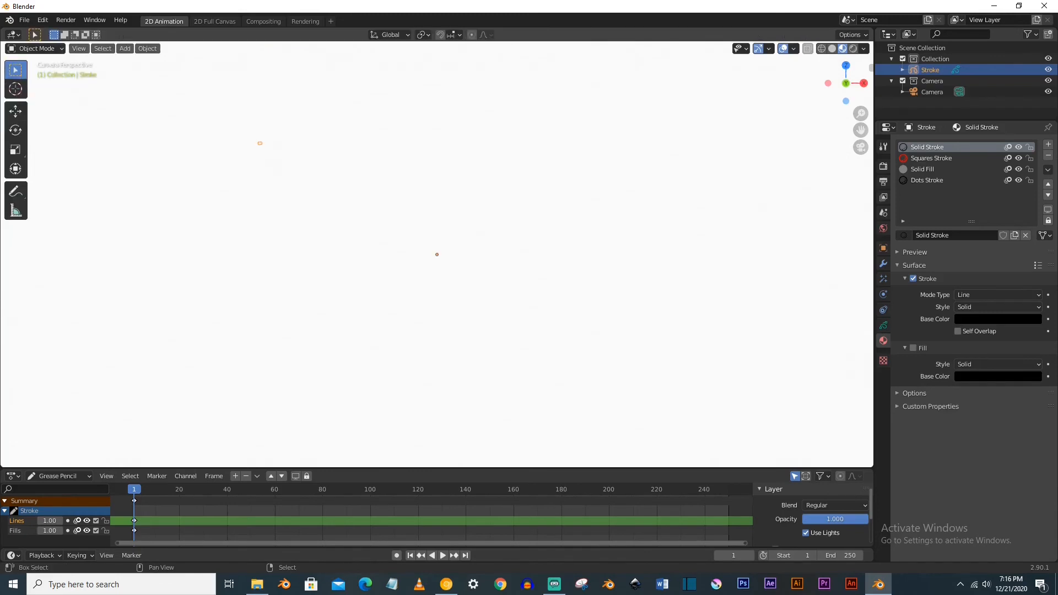
{"action": "key", "text": "shift+a"}
{"action": "mouse_move", "coordinate": [386, 201]}
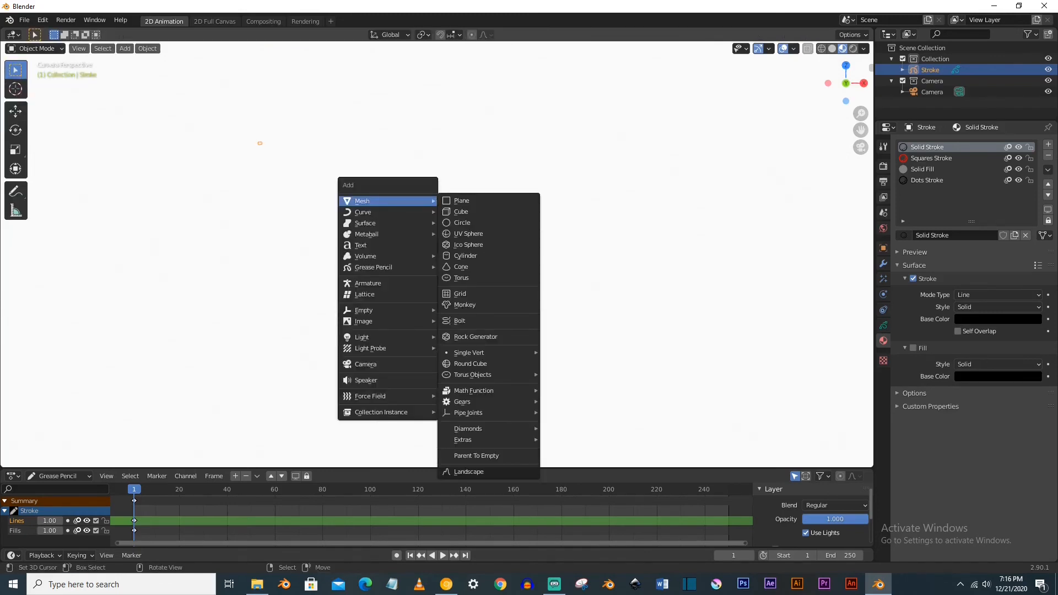
{"action": "mouse_move", "coordinate": [385, 321]}
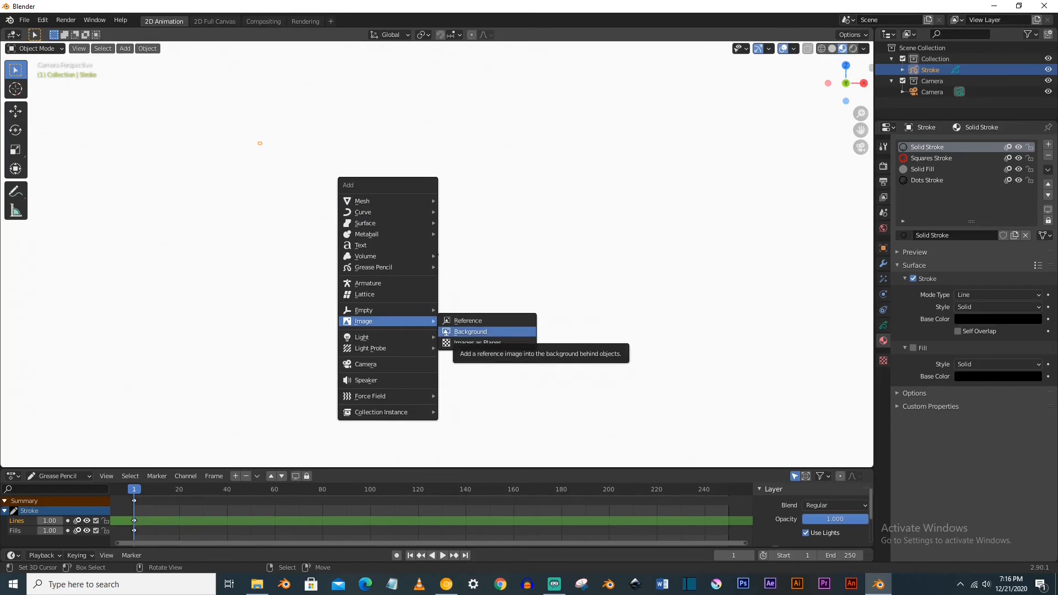
{"action": "left_click", "coordinate": [470, 332]}
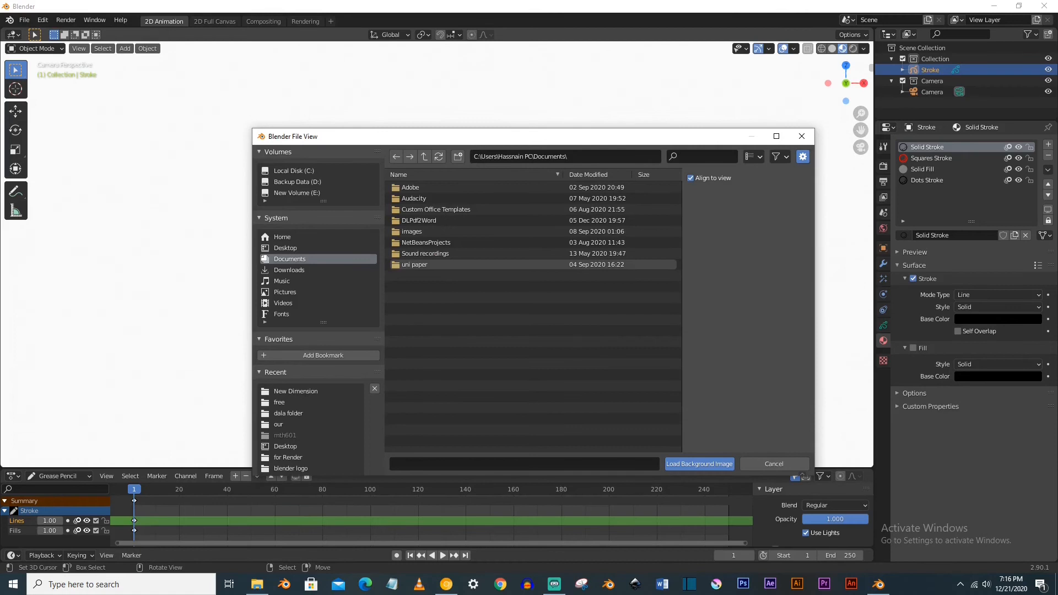
{"action": "left_click", "coordinate": [279, 402]}
{"action": "left_click", "coordinate": [754, 157]}
{"action": "left_click", "coordinate": [733, 223]}
{"action": "double_click", "coordinate": [512, 214]}
{"action": "scroll", "coordinate": [438, 254], "scroll_direction": "down", "scroll_amount": 2}
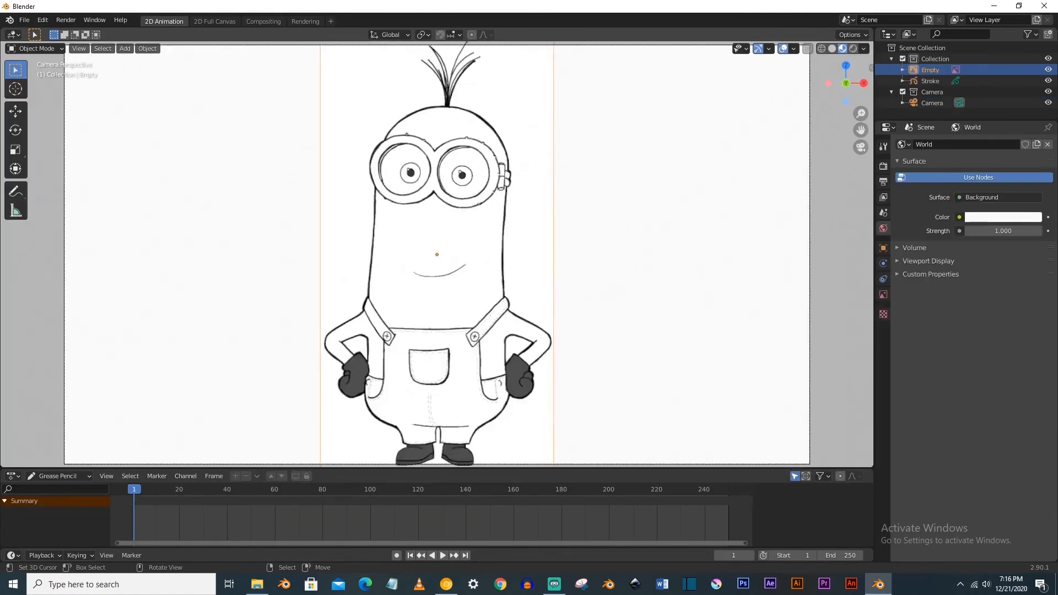
{"action": "scroll", "coordinate": [437, 254], "scroll_direction": "up", "scroll_amount": 1}
Select the Stroke object, return it to Draw mode and adjust the Pencil brush's Stabilize Stroke radius
{"action": "right_click", "coordinate": [290, 162]}
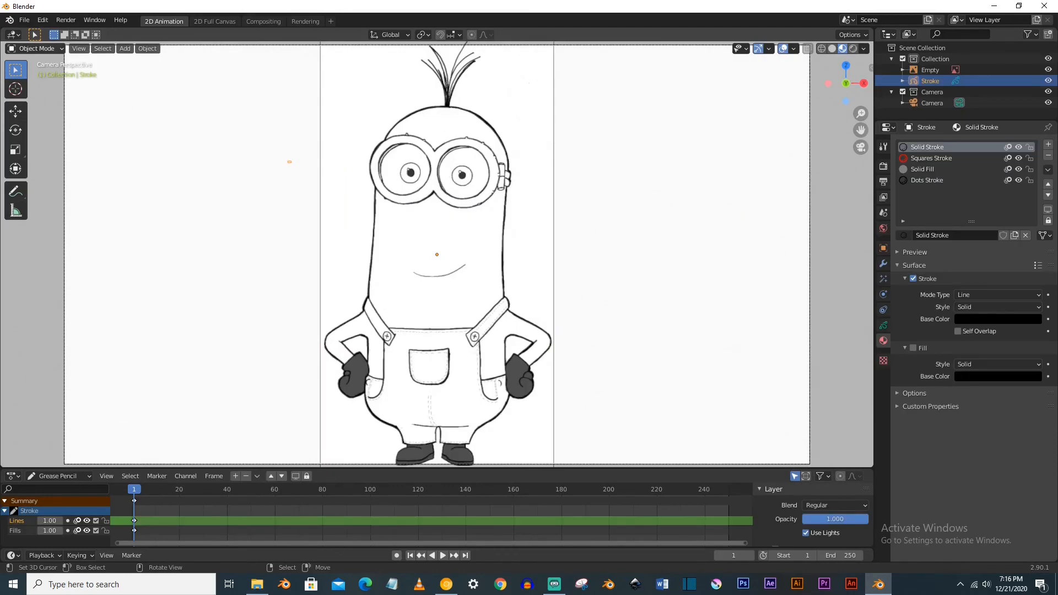
{"action": "left_click", "coordinate": [34, 48]}
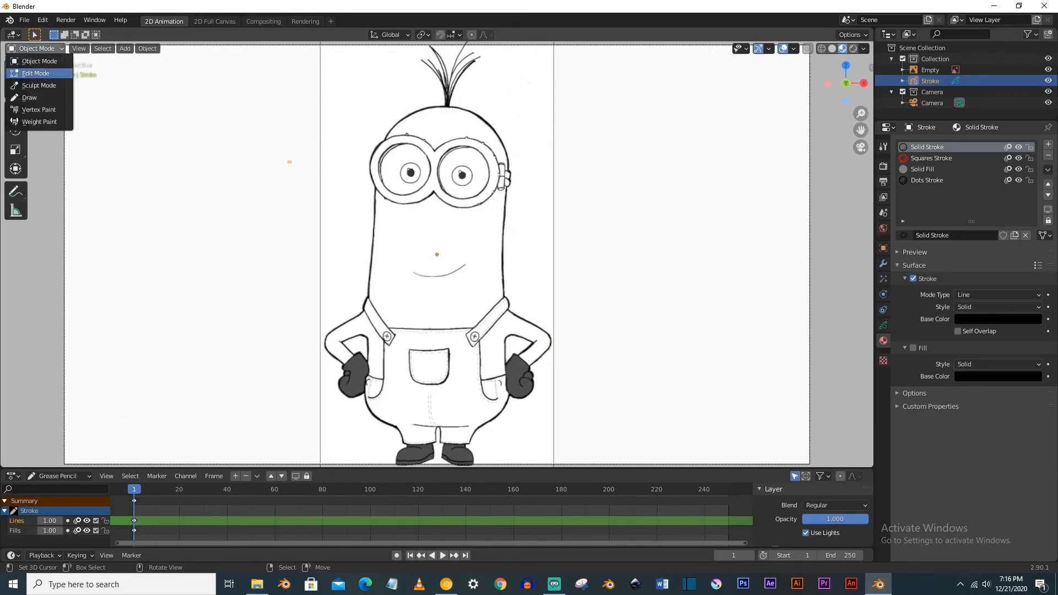
{"action": "left_click", "coordinate": [49, 98]}
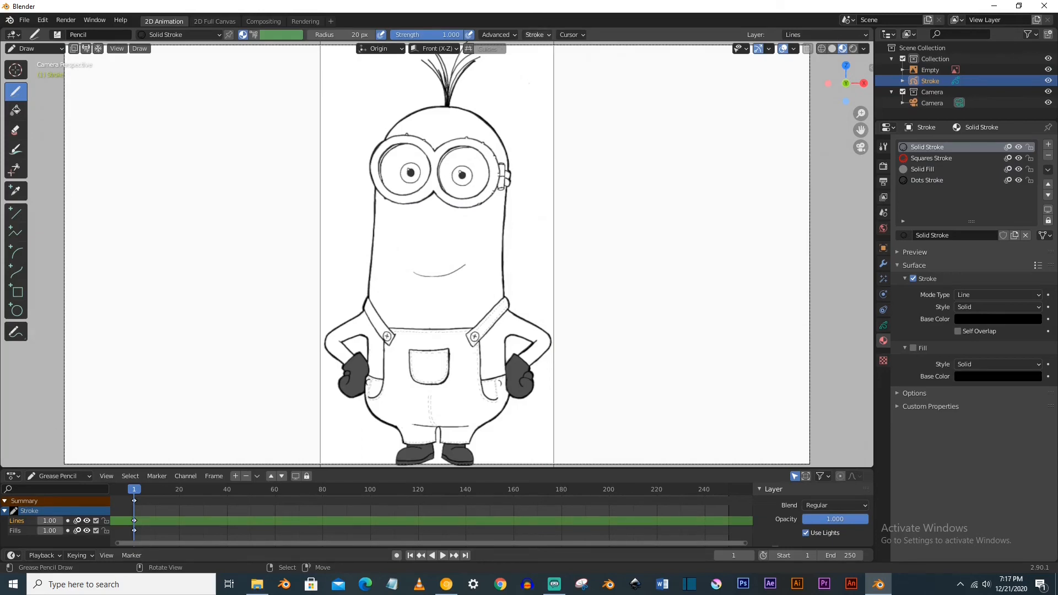
{"action": "left_click", "coordinate": [534, 34]}
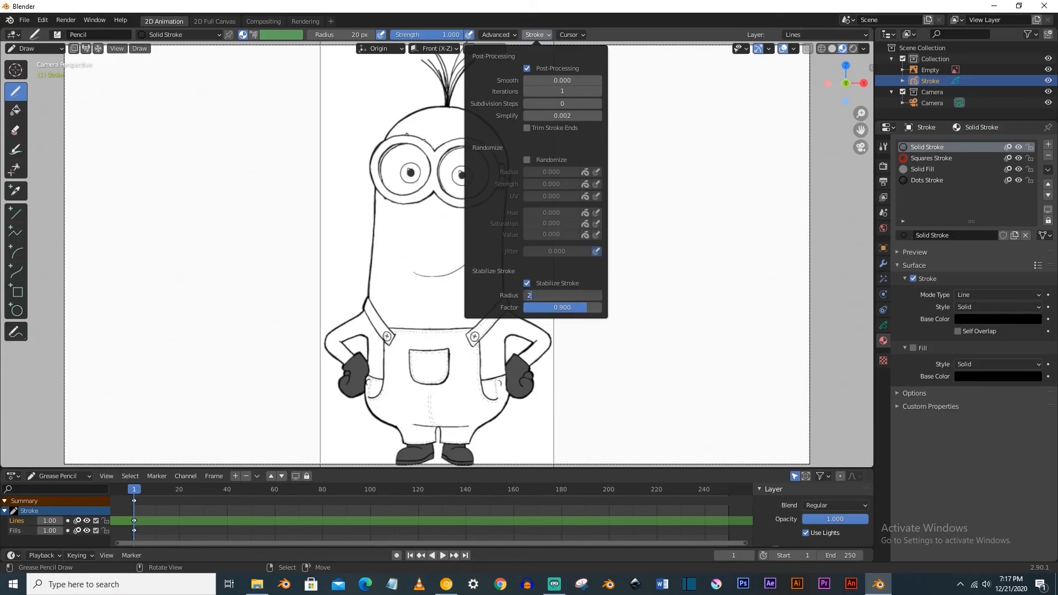
Set the brush radius to 47 px and trace the right side of the minion's head and body down to the strap
{"action": "mouse_move", "coordinate": [453, 107]}
{"action": "left_mouse_down"}
{"action": "mouse_move", "coordinate": [491, 125]}
{"action": "mouse_move", "coordinate": [510, 180]}
{"action": "left_mouse_up"}
{"action": "key", "text": "f"}
{"action": "left_click", "coordinate": [426, 79]}
{"action": "mouse_move", "coordinate": [440, 107]}
{"action": "left_mouse_down"}
{"action": "mouse_move", "coordinate": [479, 115]}
{"action": "mouse_move", "coordinate": [504, 148]}
{"action": "mouse_move", "coordinate": [508, 180]}
{"action": "mouse_move", "coordinate": [535, 183]}
{"action": "mouse_move", "coordinate": [531, 290]}
{"action": "left_mouse_up"}
{"action": "scroll", "coordinate": [509, 180], "scroll_direction": "up", "scroll_amount": 2}
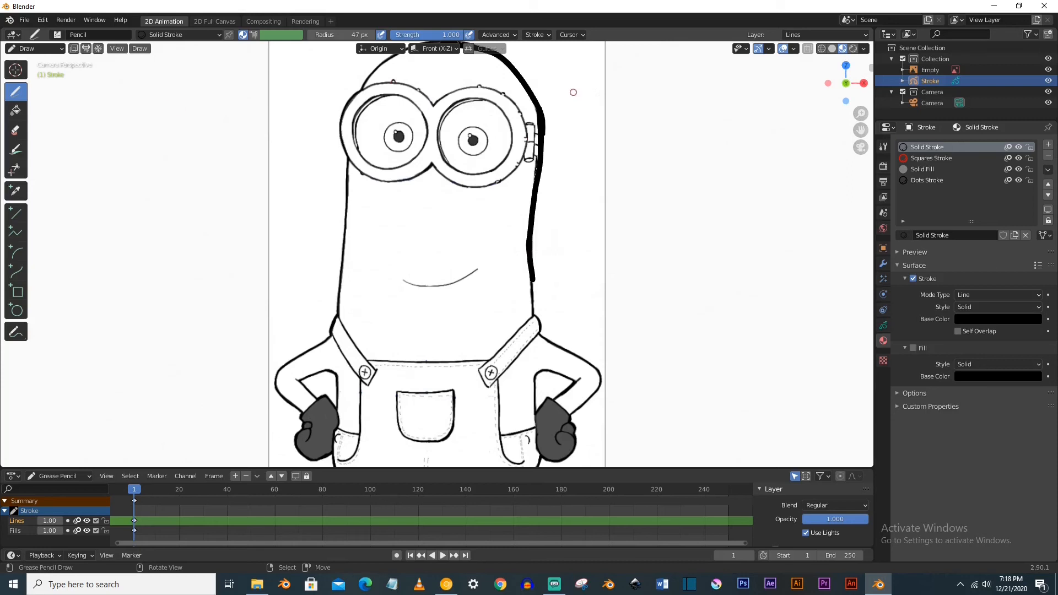
{"action": "left_click", "coordinate": [538, 34]}
{"action": "scroll", "coordinate": [604, 344], "scroll_direction": "up", "scroll_amount": 5}
{"action": "left_click_drag", "start_coordinate": [428, 187], "coordinate": [430, 279]}
Trace the outer and inner outlines of the minion's right-hand arm over the reference
{"action": "middle_click_drag", "start_coordinate": [452, 320], "coordinate": [368, 134], "text": "shift"}
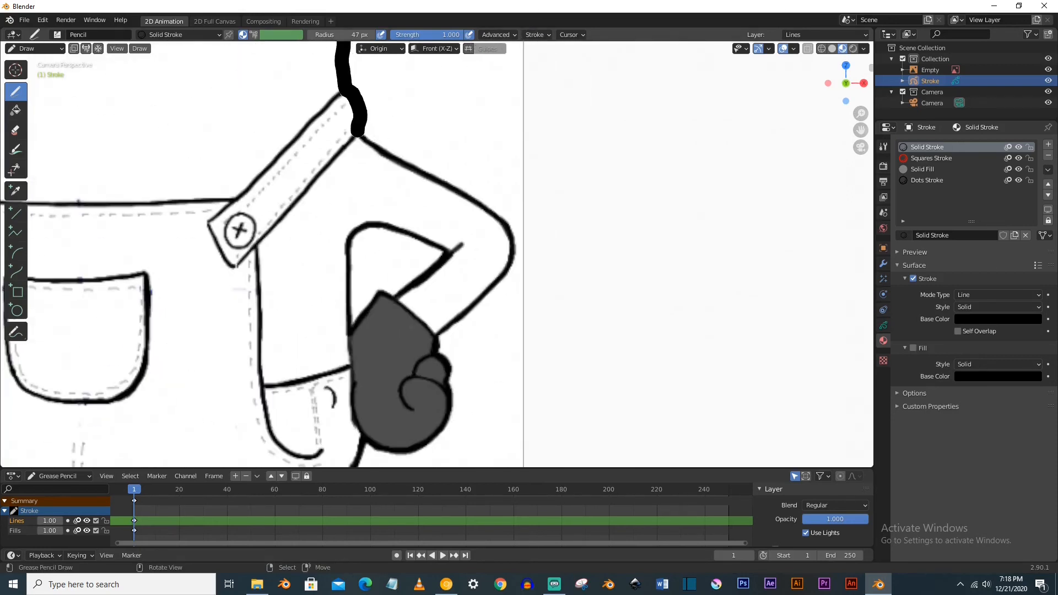
{"action": "left_click_drag", "start_coordinate": [391, 158], "coordinate": [491, 222]}
{"action": "left_click_drag", "start_coordinate": [510, 271], "coordinate": [435, 344]}
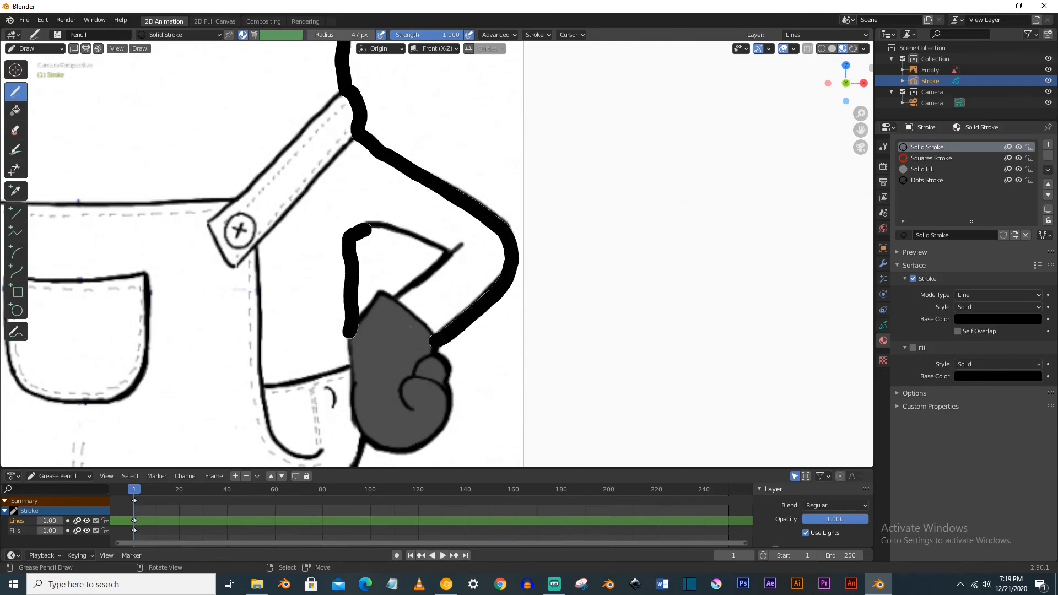
{"action": "left_click_drag", "start_coordinate": [365, 230], "coordinate": [440, 251]}
Set the brush radius to 43 px and trace the right-hand glove and the lower outline of the overalls
{"action": "left_click", "coordinate": [341, 35]}
{"action": "type", "text": "4"}
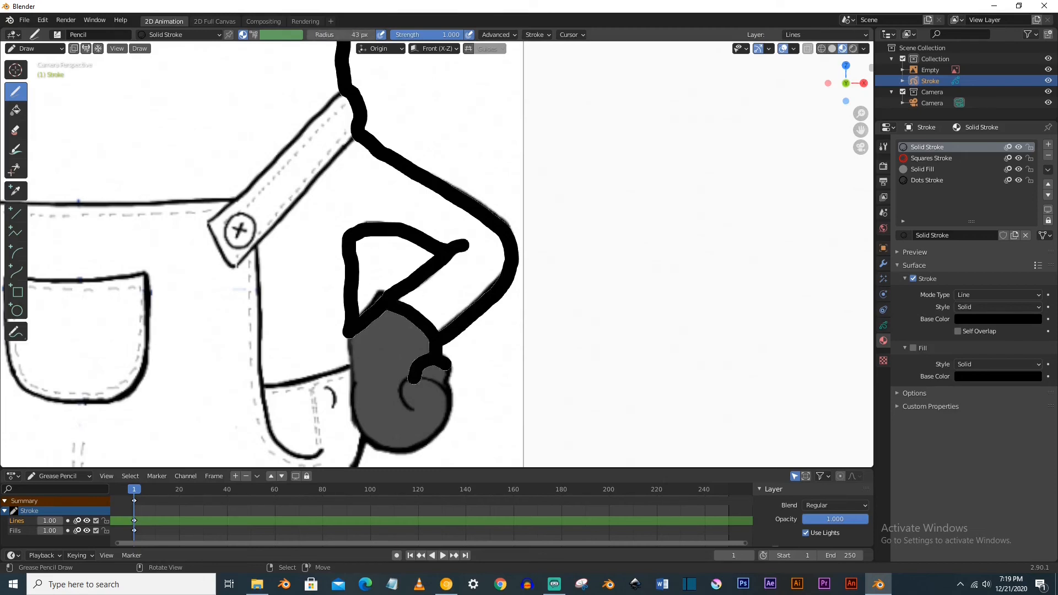
{"action": "middle_click_drag", "start_coordinate": [408, 412], "coordinate": [417, 278], "text": "shift"}
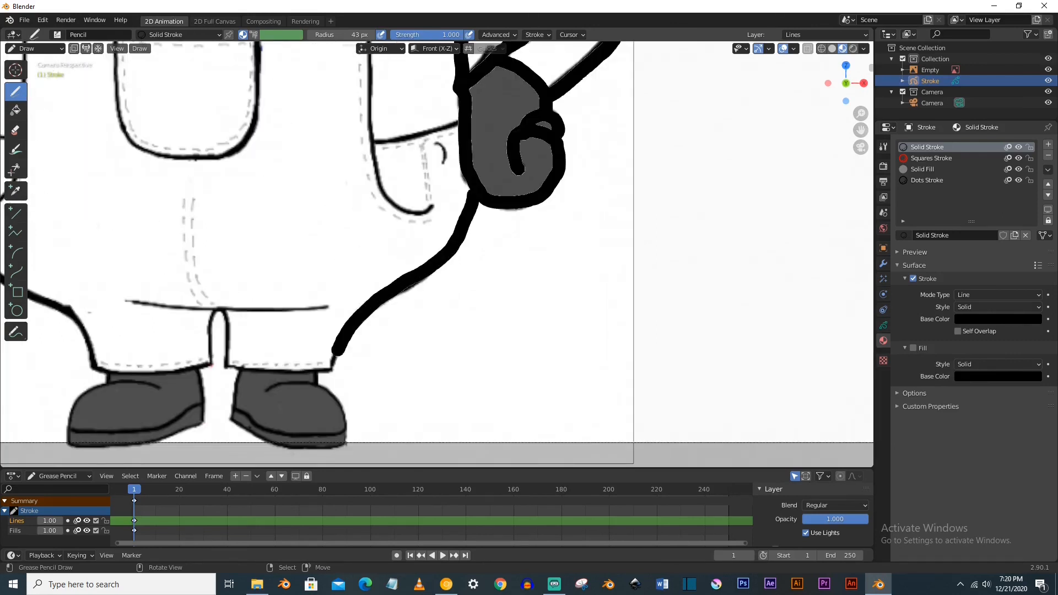
{"action": "left_click_drag", "start_coordinate": [410, 317], "coordinate": [436, 197]}
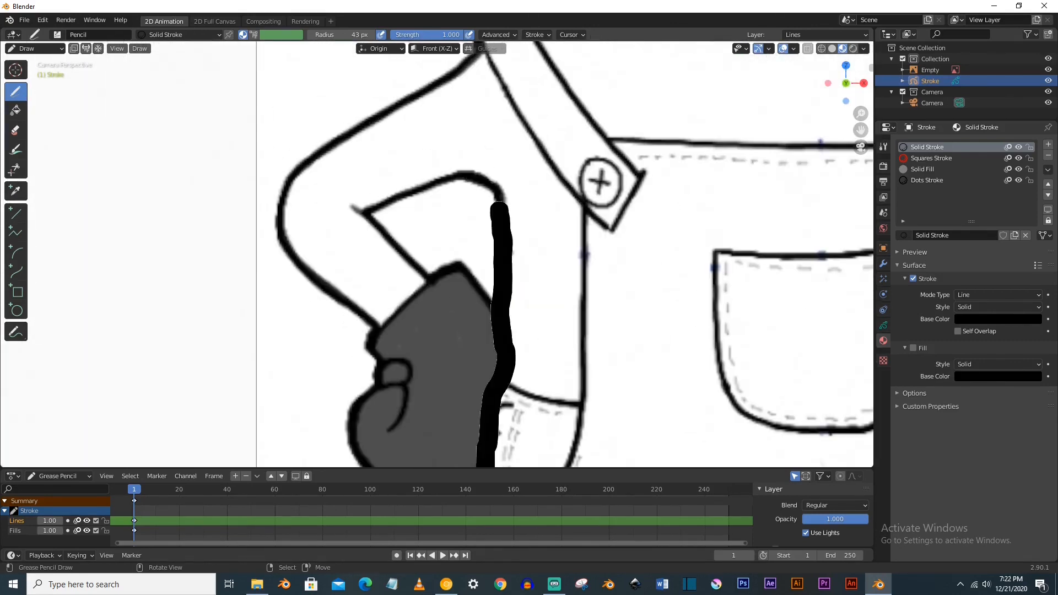
Trace the minion's left-hand inner arm outline and the glove with its curled fingers
{"action": "left_click_drag", "start_coordinate": [506, 213], "coordinate": [441, 290]}
{"action": "left_click_drag", "start_coordinate": [441, 289], "coordinate": [400, 339]}
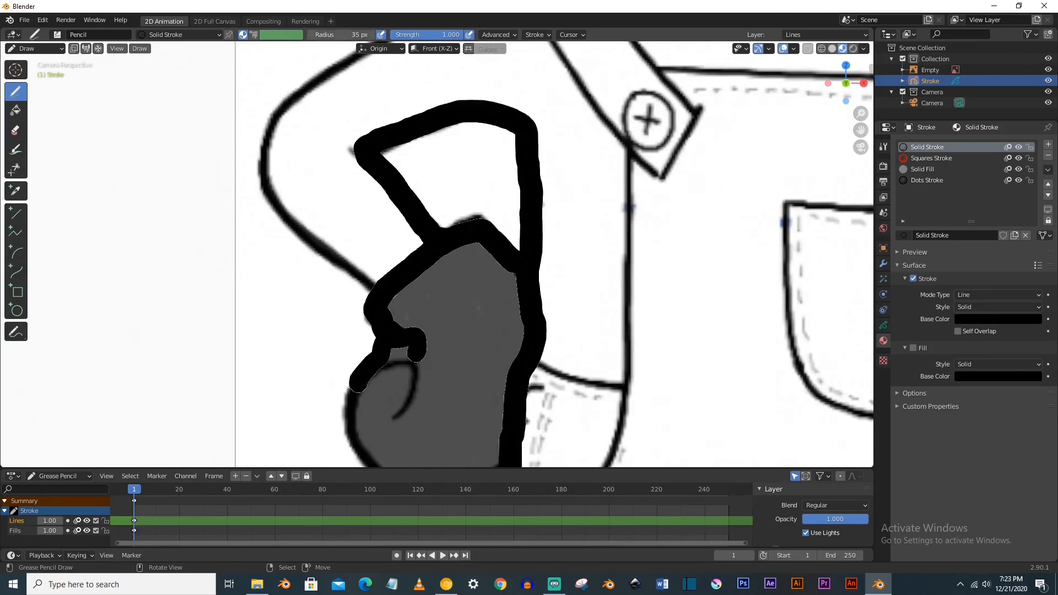
{"action": "left_click_drag", "start_coordinate": [421, 325], "coordinate": [377, 377]}
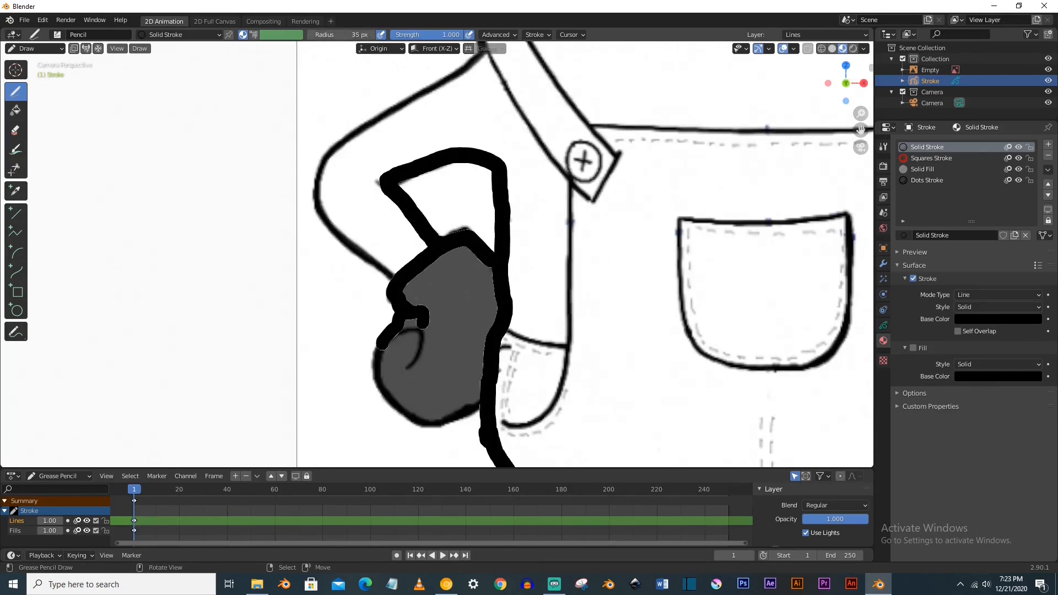
{"action": "left_click_drag", "start_coordinate": [419, 330], "coordinate": [408, 367]}
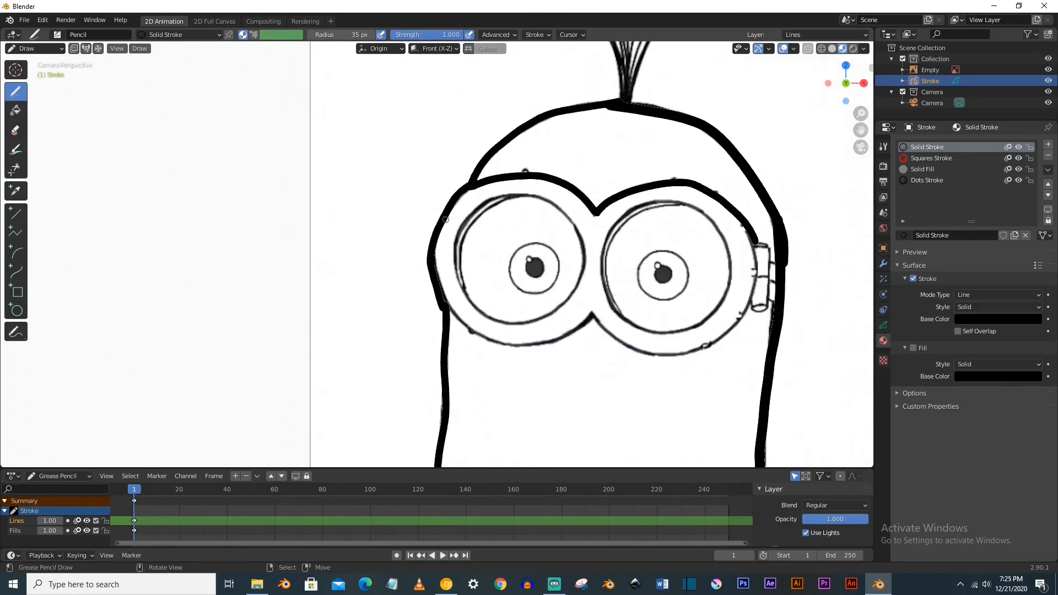
Trace the goggles, their inner rims and side clip, and both eyes with their pupils
{"action": "mouse_move", "coordinate": [445, 300]}
{"action": "left_mouse_down"}
{"action": "mouse_move", "coordinate": [592, 317]}
{"action": "mouse_move", "coordinate": [769, 248]}
{"action": "left_mouse_up"}
{"action": "mouse_move", "coordinate": [606, 232]}
{"action": "left_mouse_down"}
{"action": "mouse_move", "coordinate": [728, 242]}
{"action": "mouse_move", "coordinate": [603, 231]}
{"action": "mouse_move", "coordinate": [638, 263]}
{"action": "left_mouse_up"}
{"action": "mouse_move", "coordinate": [483, 206]}
{"action": "left_mouse_down"}
{"action": "mouse_move", "coordinate": [535, 200]}
{"action": "mouse_move", "coordinate": [477, 311]}
{"action": "mouse_move", "coordinate": [510, 203]}
{"action": "left_mouse_up"}
{"action": "mouse_move", "coordinate": [529, 244]}
{"action": "left_mouse_down"}
{"action": "mouse_move", "coordinate": [513, 256]}
{"action": "mouse_move", "coordinate": [529, 245]}
{"action": "left_mouse_up"}
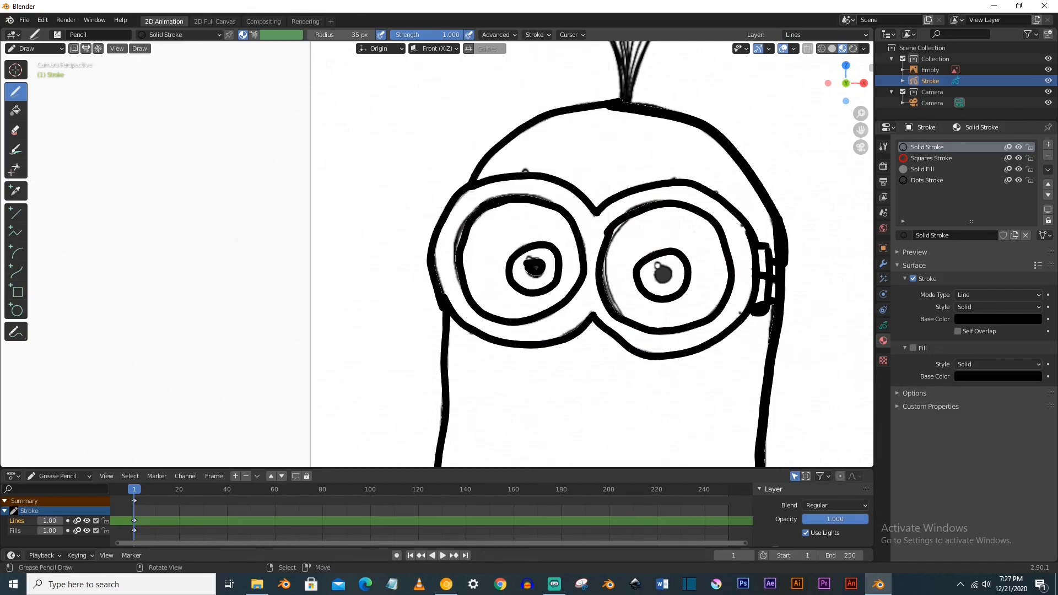
{"action": "left_click_drag", "start_coordinate": [663, 269], "coordinate": [665, 277]}
Trace the hair strands fanning out from the top of the minion's head
{"action": "scroll", "coordinate": [596, 248], "scroll_direction": "down", "scroll_amount": 4}
{"action": "scroll", "coordinate": [595, 248], "scroll_direction": "up", "scroll_amount": 4}
{"action": "middle_click_drag", "start_coordinate": [623, 133], "coordinate": [598, 251], "text": "shift"}
{"action": "left_click_drag", "start_coordinate": [602, 218], "coordinate": [684, 96]}
{"action": "left_click_drag", "start_coordinate": [604, 159], "coordinate": [652, 61]}
{"action": "left_click_drag", "start_coordinate": [601, 204], "coordinate": [544, 115]}
{"action": "left_click_drag", "start_coordinate": [601, 163], "coordinate": [567, 74]}
Trace both shoulder straps and the top edge of the overalls' bib, redoing the strokes that miss the reference
{"action": "scroll", "coordinate": [573, 165], "scroll_direction": "down", "scroll_amount": 3}
{"action": "middle_click_drag", "start_coordinate": [606, 358], "coordinate": [530, 116], "text": "shift"}
{"action": "left_click_drag", "start_coordinate": [587, 238], "coordinate": [537, 299]}
{"action": "key", "text": "ctrl+z"}
{"action": "scroll", "coordinate": [556, 287], "scroll_direction": "up", "scroll_amount": 3}
{"action": "left_click", "coordinate": [538, 35]}
{"action": "mouse_move", "coordinate": [612, 202]}
{"action": "left_mouse_down"}
{"action": "mouse_move", "coordinate": [546, 319]}
{"action": "mouse_move", "coordinate": [617, 235]}
{"action": "left_mouse_up"}
{"action": "mouse_move", "coordinate": [275, 202]}
{"action": "left_mouse_down"}
{"action": "mouse_move", "coordinate": [342, 293]}
{"action": "mouse_move", "coordinate": [265, 234]}
{"action": "left_mouse_up"}
{"action": "left_click_drag", "start_coordinate": [325, 276], "coordinate": [445, 278]}
{"action": "key", "text": "ctrl+z"}
{"action": "left_click_drag", "start_coordinate": [325, 276], "coordinate": [531, 277]}
Trace the sides of the bib, both side pockets and the front pocket of the overalls
{"action": "middle_click_drag", "start_coordinate": [556, 324], "coordinate": [532, 222], "text": "shift"}
{"action": "left_click_drag", "start_coordinate": [524, 209], "coordinate": [573, 349]}
{"action": "left_click_drag", "start_coordinate": [532, 300], "coordinate": [586, 291]}
{"action": "left_click_drag", "start_coordinate": [288, 247], "coordinate": [251, 348]}
{"action": "left_click_drag", "start_coordinate": [287, 297], "coordinate": [249, 300]}
{"action": "left_click_drag", "start_coordinate": [351, 229], "coordinate": [444, 228]}
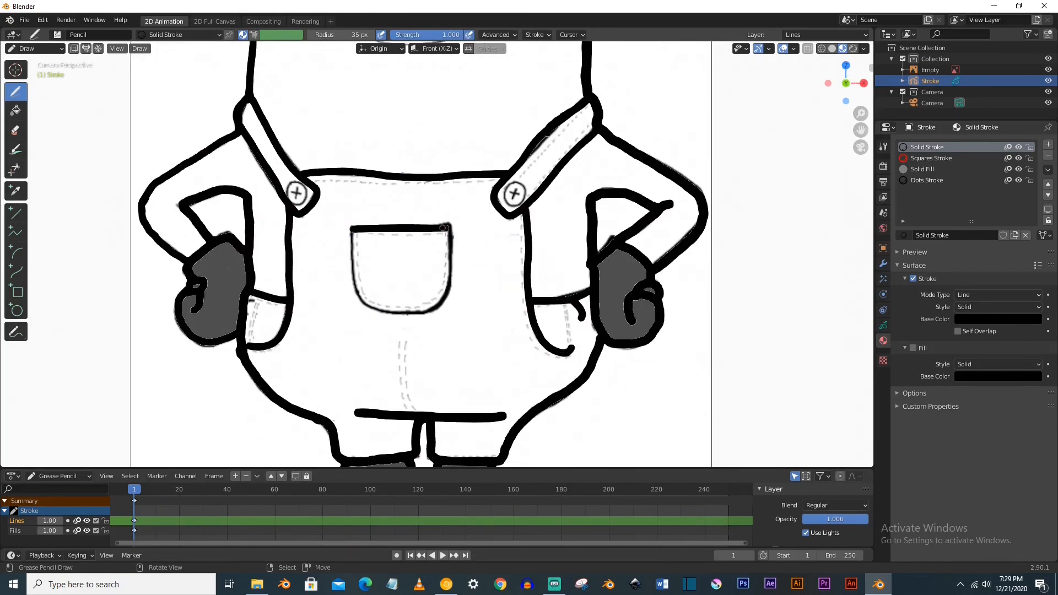
{"action": "left_click_drag", "start_coordinate": [357, 299], "coordinate": [353, 228]}
Draw the round buttons on both shoulder straps with the Circle tool
{"action": "left_click", "coordinate": [15, 311]}
{"action": "scroll", "coordinate": [437, 254], "scroll_direction": "up", "scroll_amount": 1}
{"action": "left_click_drag", "start_coordinate": [518, 170], "coordinate": [542, 195]}
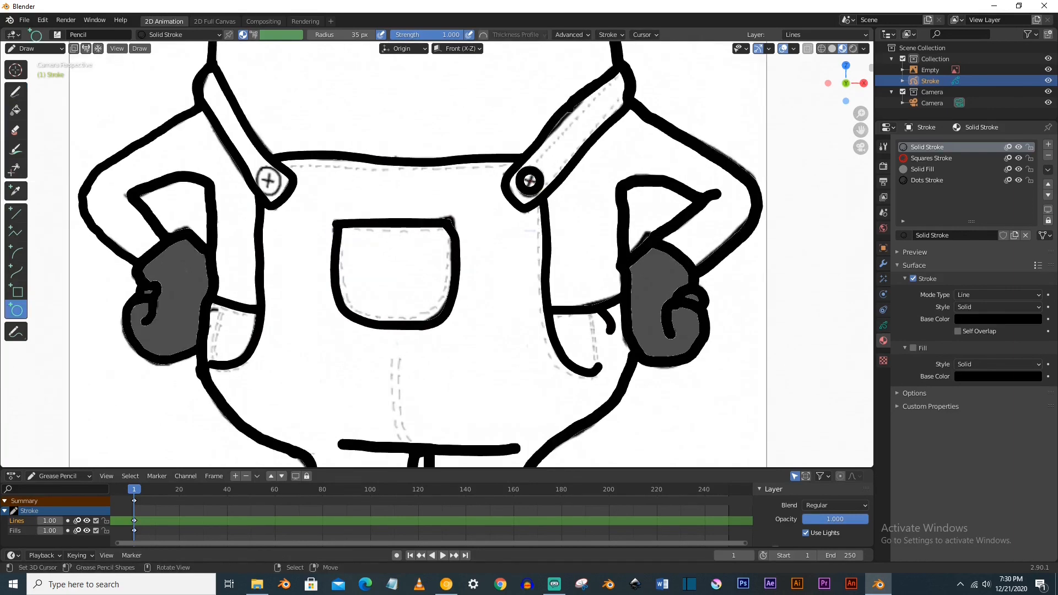
{"action": "left_click_drag", "start_coordinate": [256, 166], "coordinate": [280, 194]}
Return to the Draw tool and trace the minion's smile
{"action": "scroll", "coordinate": [386, 221], "scroll_direction": "down", "scroll_amount": 3}
{"action": "left_click", "coordinate": [16, 91]}
{"action": "left_click_drag", "start_coordinate": [381, 212], "coordinate": [479, 198]}
{"action": "scroll", "coordinate": [530, 56], "scroll_direction": "down", "scroll_amount": 4}
Make the Fills layer active and remove every material except Solid Stroke
{"action": "left_click", "coordinate": [884, 325]}
{"action": "left_click", "coordinate": [926, 170]}
{"action": "left_click", "coordinate": [884, 341]}
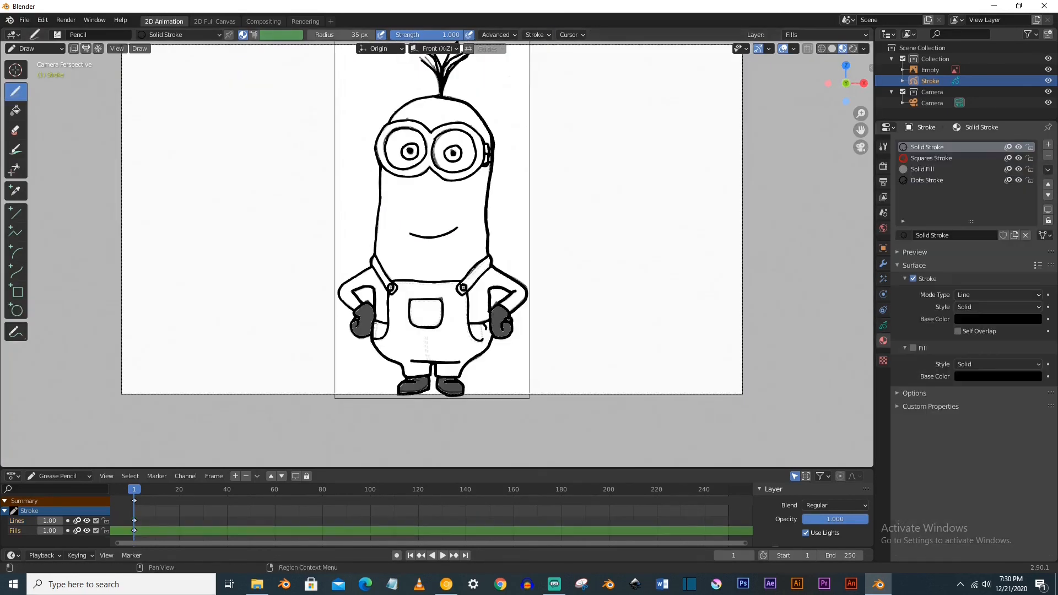
{"action": "left_click", "coordinate": [927, 181]}
{"action": "left_click", "coordinate": [1048, 156]}
{"action": "left_click", "coordinate": [1048, 156]}
{"action": "left_click", "coordinate": [1048, 156]}
Add a new material with Stroke turned off and a solid yellow Fill
{"action": "left_click", "coordinate": [1049, 145]}
{"action": "left_click", "coordinate": [970, 235]}
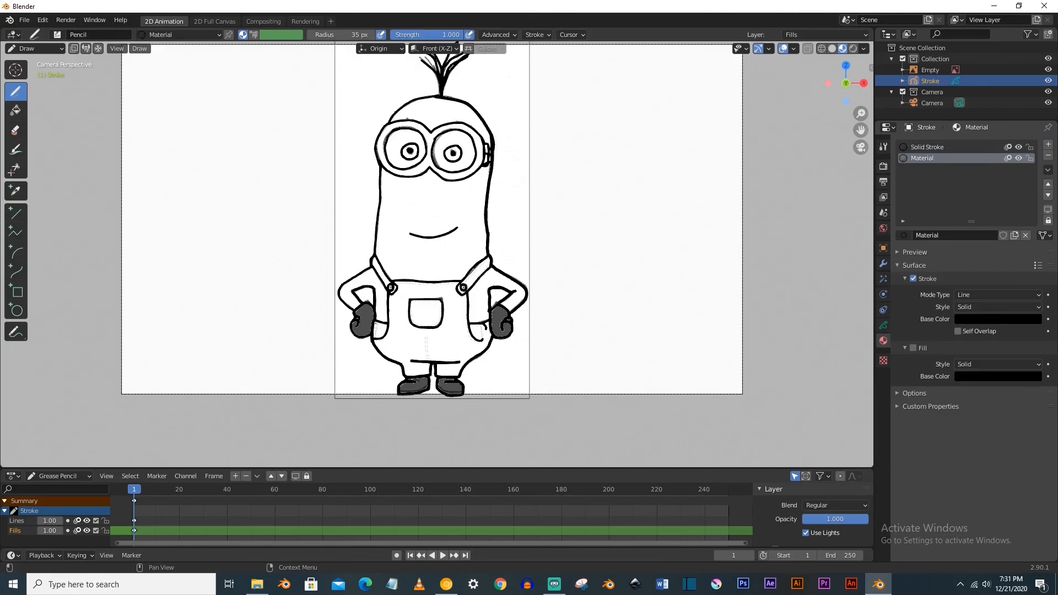
{"action": "left_click", "coordinate": [914, 348]}
{"action": "left_click", "coordinate": [997, 377]}
{"action": "left_click_drag", "start_coordinate": [1032, 293], "coordinate": [1032, 218]}
{"action": "left_click", "coordinate": [955, 280]}
Fill the minion's face, forehead and both arms with yellow on the Fills layer
{"action": "left_click", "coordinate": [884, 326]}
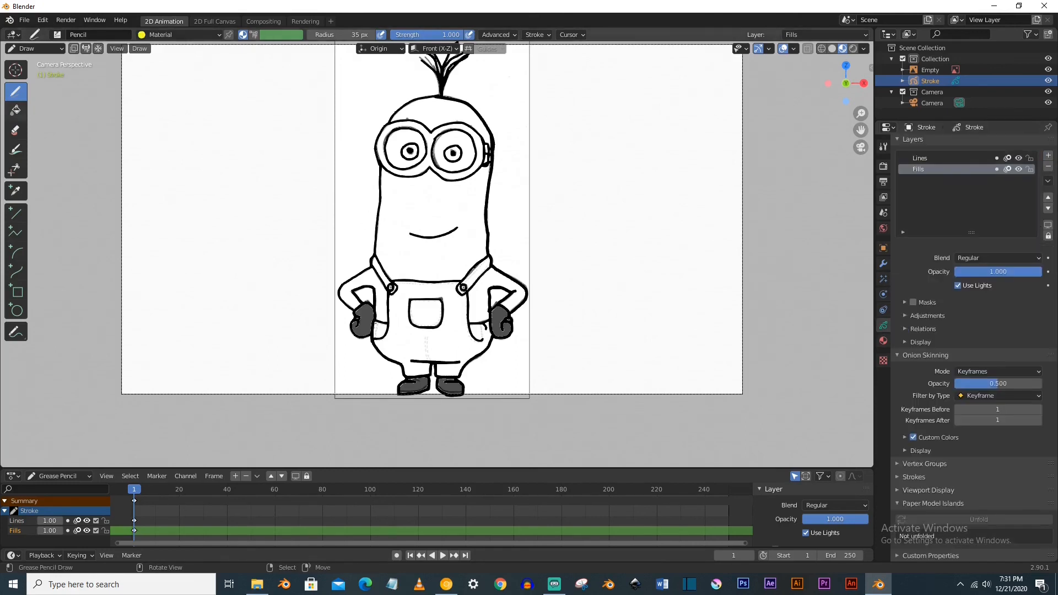
{"action": "left_click", "coordinate": [15, 110]}
{"action": "left_click", "coordinate": [427, 205]}
{"action": "left_click", "coordinate": [462, 133]}
{"action": "left_click", "coordinate": [491, 283]}
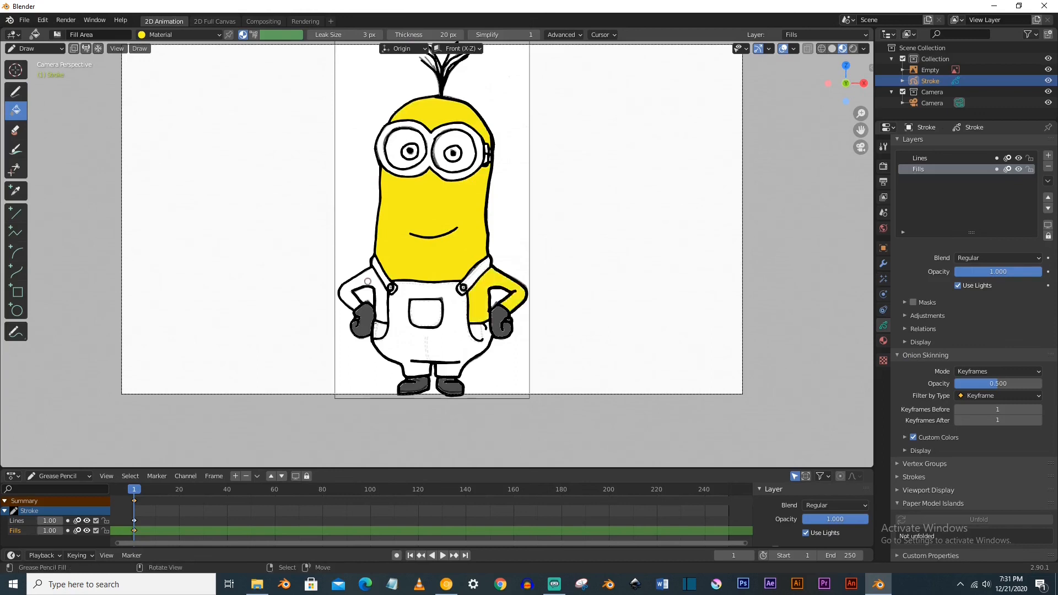
{"action": "left_click", "coordinate": [368, 281]}
Add another material with Stroke off and a solid blue Fill, and fill the overalls, straps and pockets with it
{"action": "left_click", "coordinate": [884, 341]}
{"action": "left_click", "coordinate": [1049, 144]}
{"action": "left_click", "coordinate": [970, 235]}
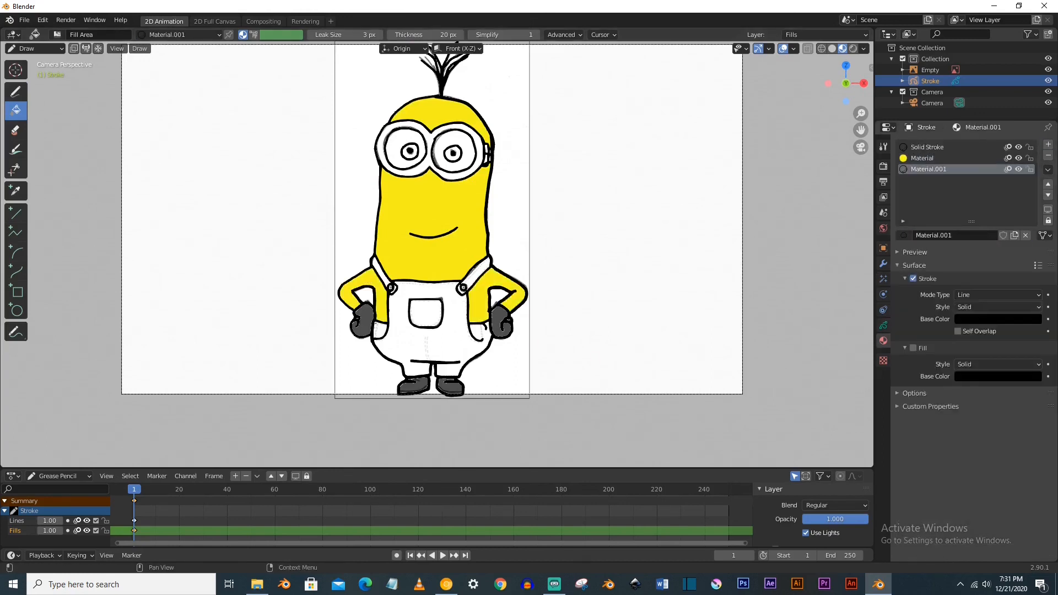
{"action": "left_click", "coordinate": [914, 348]}
{"action": "left_click", "coordinate": [998, 376]}
{"action": "left_click_drag", "start_coordinate": [1034, 297], "coordinate": [1033, 217]}
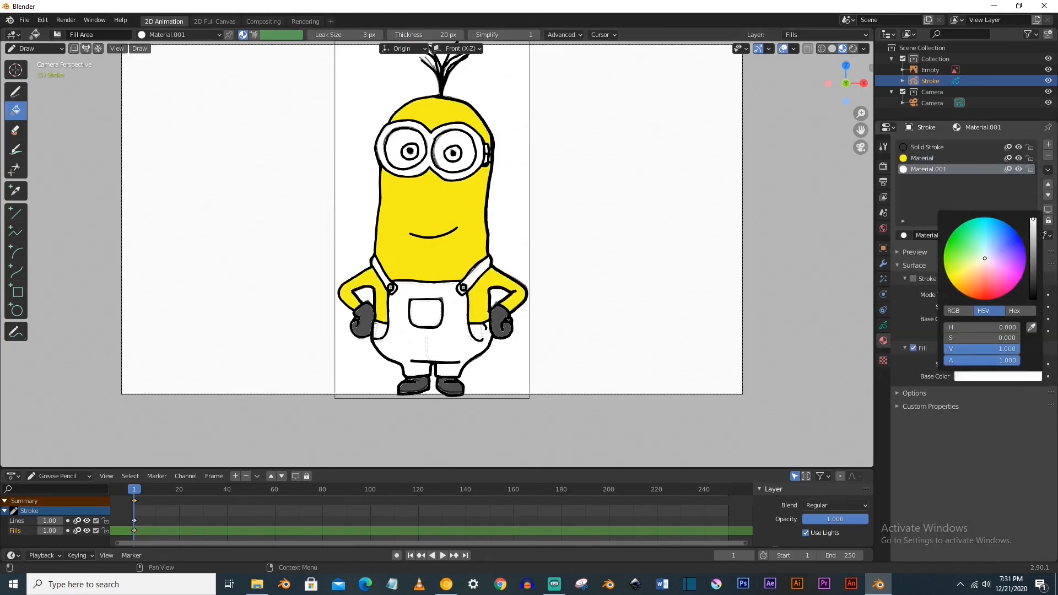
{"action": "left_click", "coordinate": [1011, 242]}
{"action": "left_click", "coordinate": [384, 329]}
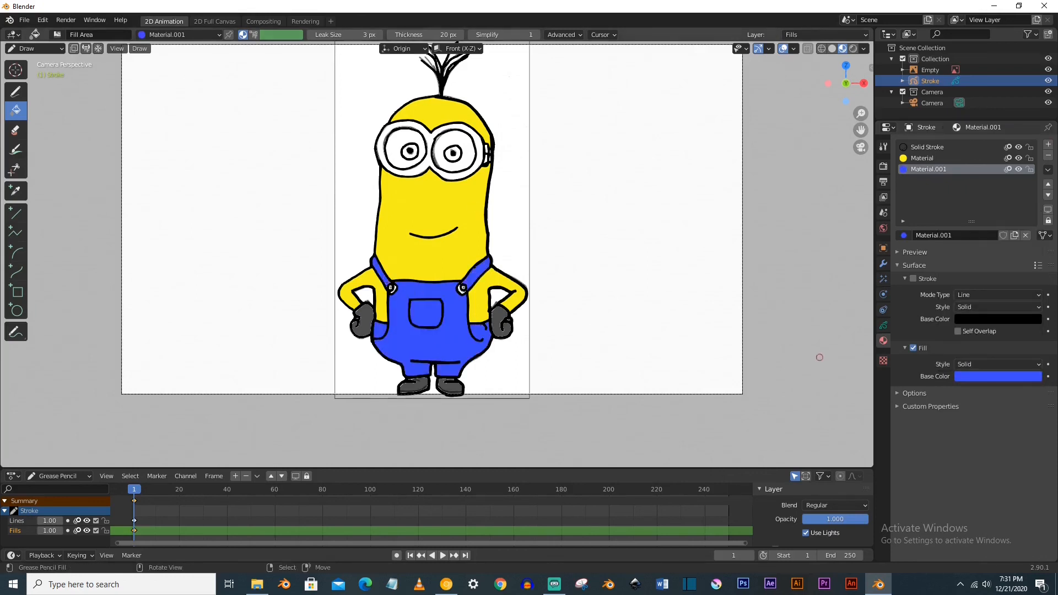
Add a third new material with Stroke turned off and a solid gray Fill
{"action": "left_click", "coordinate": [1048, 144]}
{"action": "left_click", "coordinate": [949, 236]}
{"action": "left_click", "coordinate": [914, 348]}
{"action": "left_click", "coordinate": [998, 377]}
{"action": "left_click_drag", "start_coordinate": [1034, 282], "coordinate": [1034, 258]}
Fill the gloves, the shoes and the clip on the side of the goggles with gray
{"action": "left_click", "coordinate": [364, 319]}
{"action": "left_click", "coordinate": [423, 384]}
{"action": "left_click", "coordinate": [452, 389]}
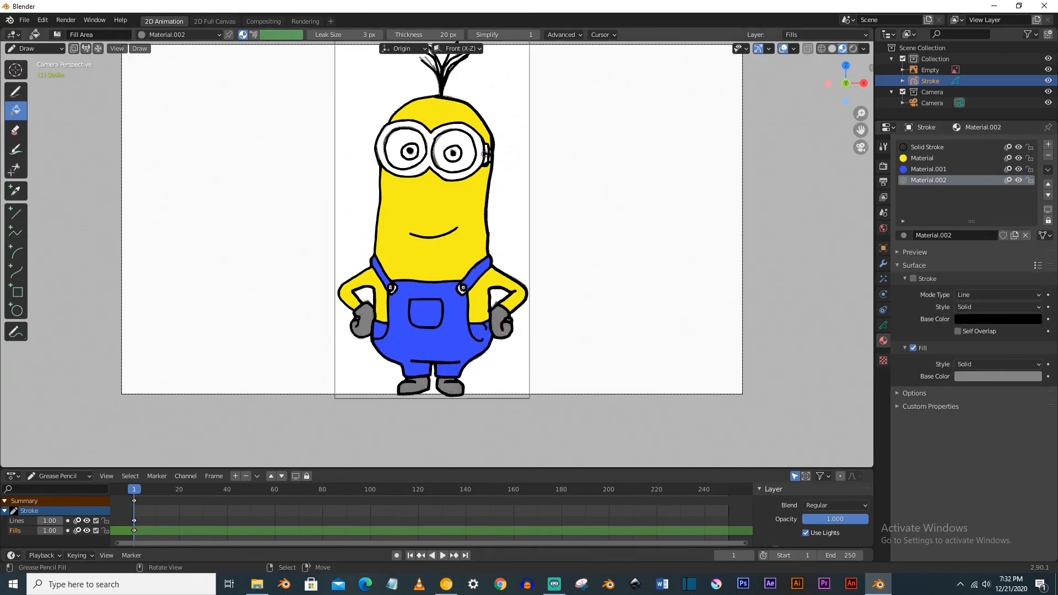
{"action": "left_click", "coordinate": [485, 160]}
{"action": "key", "text": "ctrl+z"}
{"action": "scroll", "coordinate": [423, 175], "scroll_direction": "up", "scroll_amount": 3}
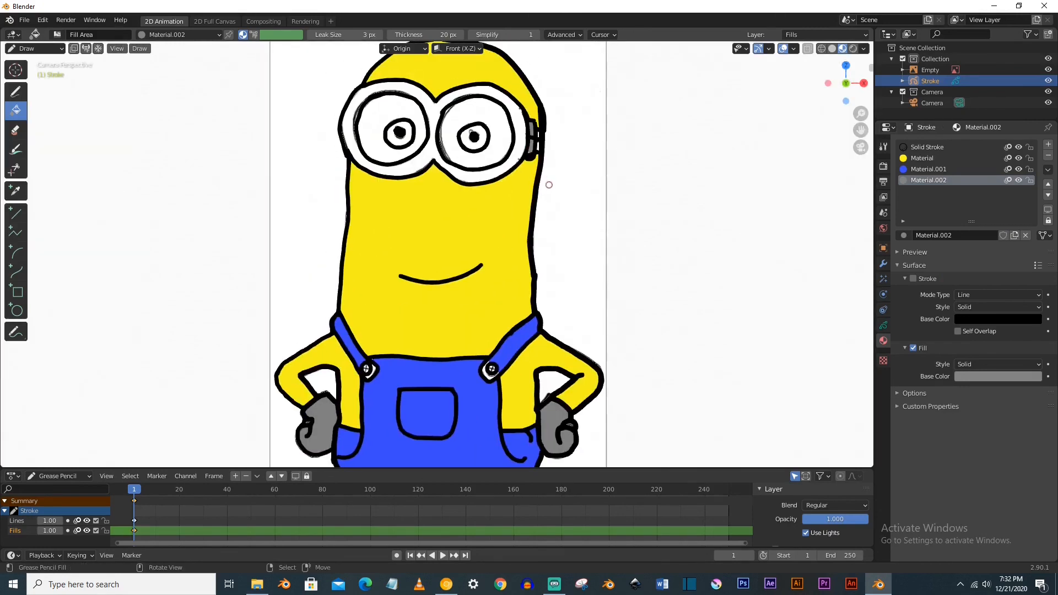
{"action": "key", "text": "Home"}
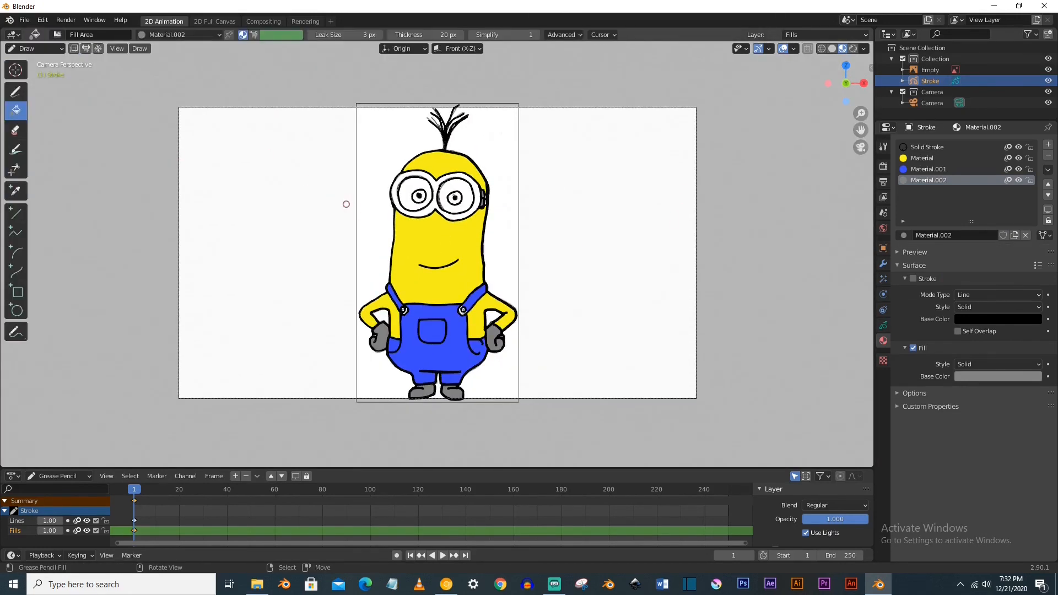
In Object Mode, move the background reference image along X until it stands beside the colored drawing in front view
{"action": "left_click", "coordinate": [35, 48]}
{"action": "left_click", "coordinate": [36, 61]}
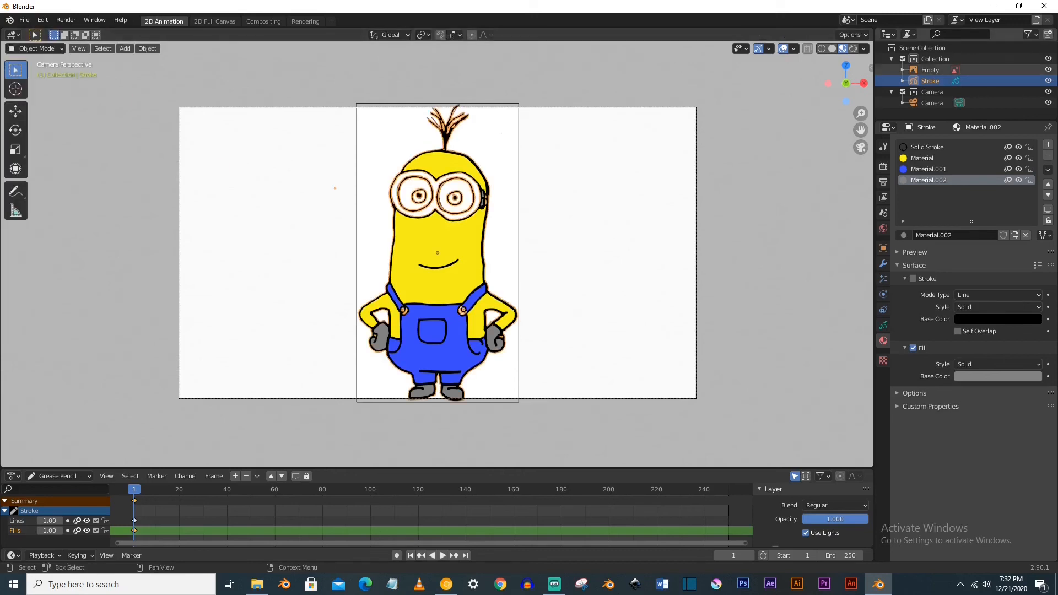
{"action": "left_click", "coordinate": [931, 70]}
{"action": "left_click", "coordinate": [15, 111]}
{"action": "left_click_drag", "start_coordinate": [473, 253], "coordinate": [648, 253]}
{"action": "key", "text": "KP_1"}
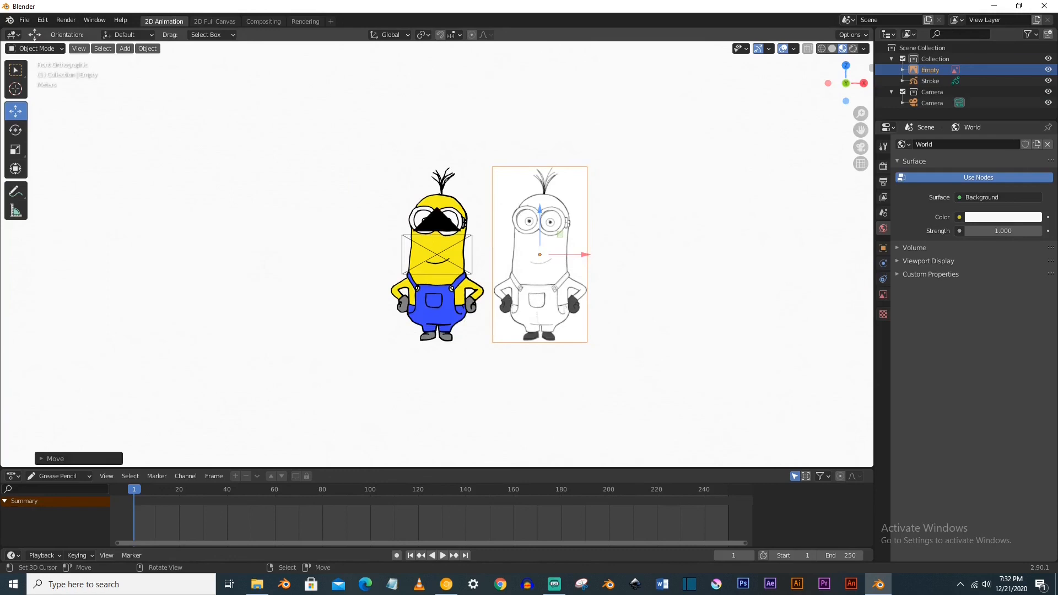
{"action": "middle_click_drag", "start_coordinate": [573, 225], "coordinate": [540, 241], "text": "shift"}
{"action": "left_click_drag", "start_coordinate": [539, 241], "coordinate": [579, 242]}
{"action": "middle_click_drag", "start_coordinate": [579, 241], "coordinate": [697, 265]}
{"action": "key", "text": "KP_1"}
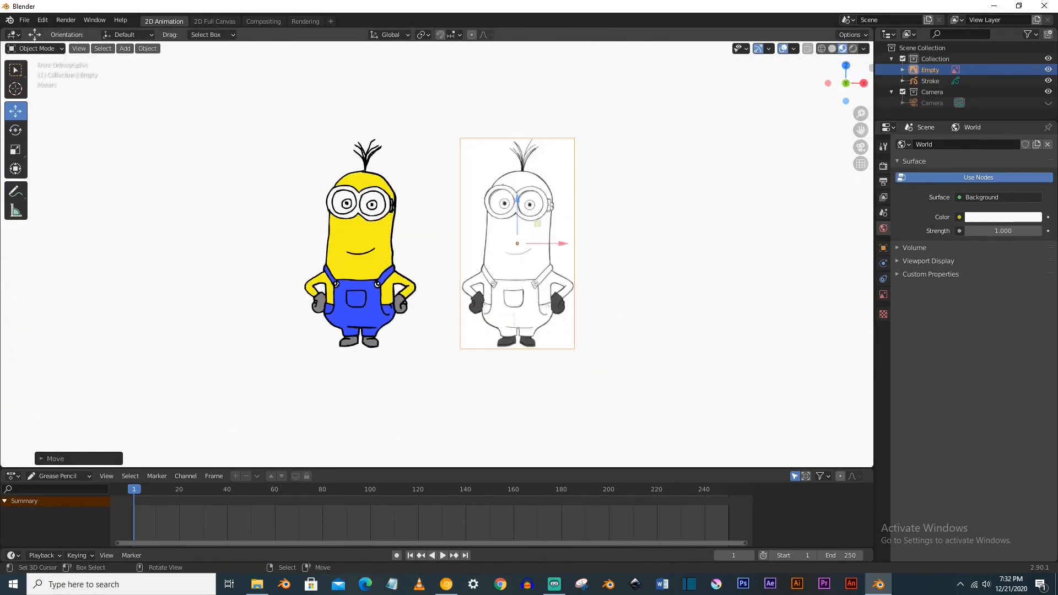